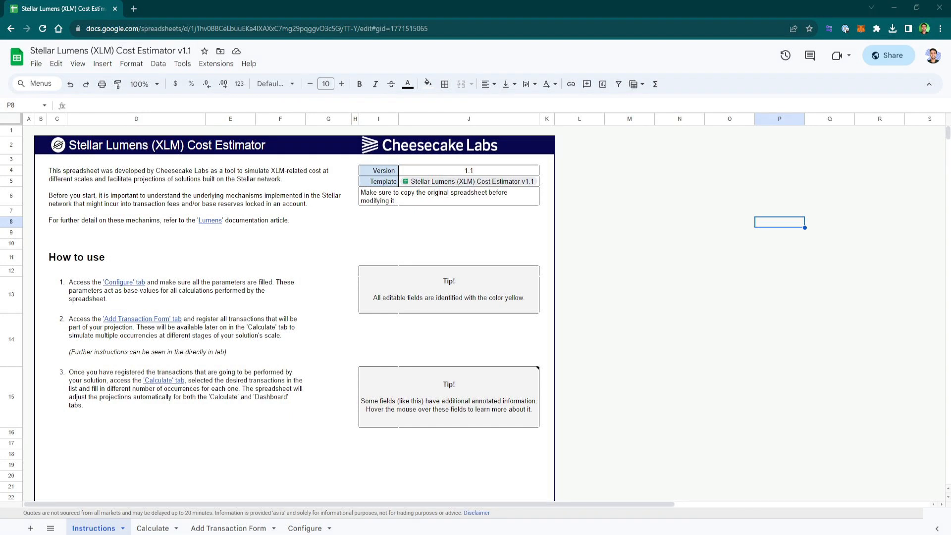
Step: Make a copy of the cost estimator spreadsheet named "My Lumen Simulation"
{"action": "left_click", "coordinate": [35, 65]}
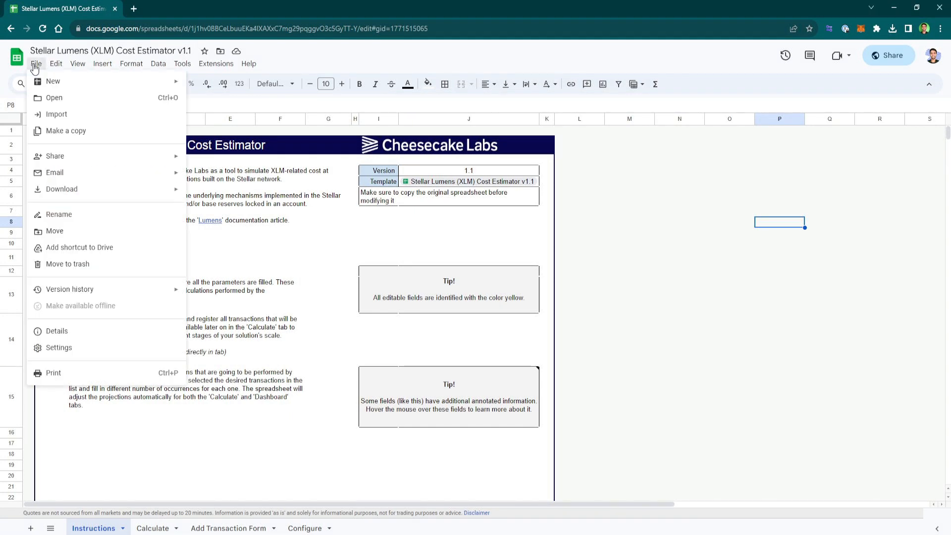
{"action": "left_click", "coordinate": [108, 131]}
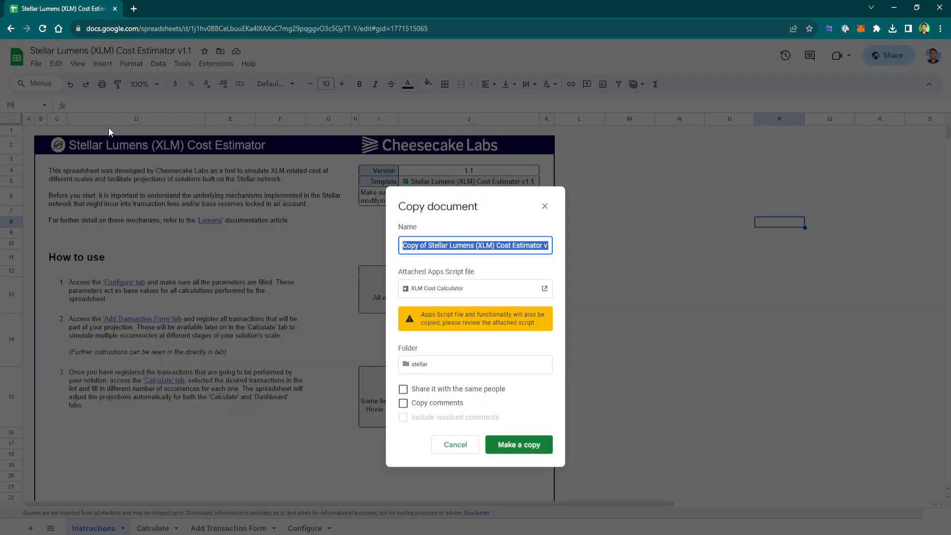
{"action": "type", "text": "My Lume"}
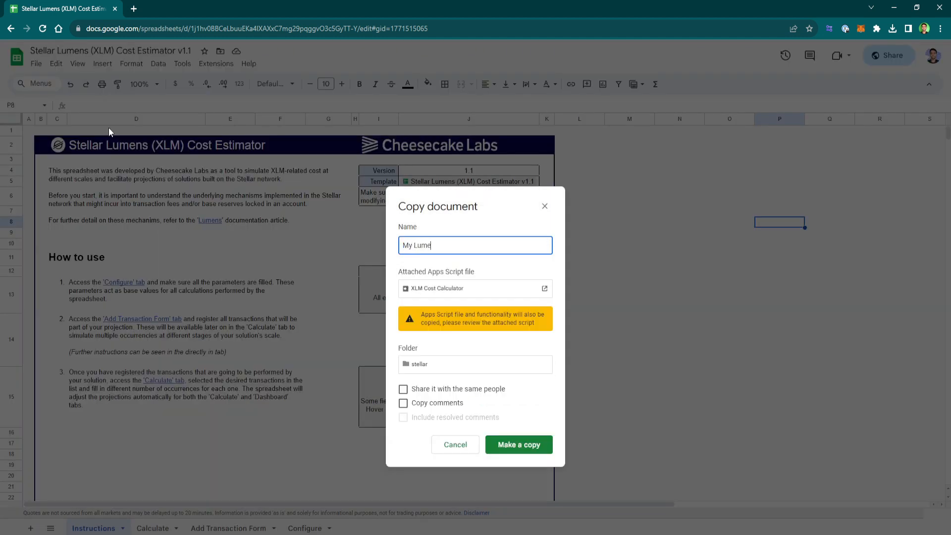
{"action": "type", "text": "n Simulation"}
{"action": "left_click", "coordinate": [531, 442]}
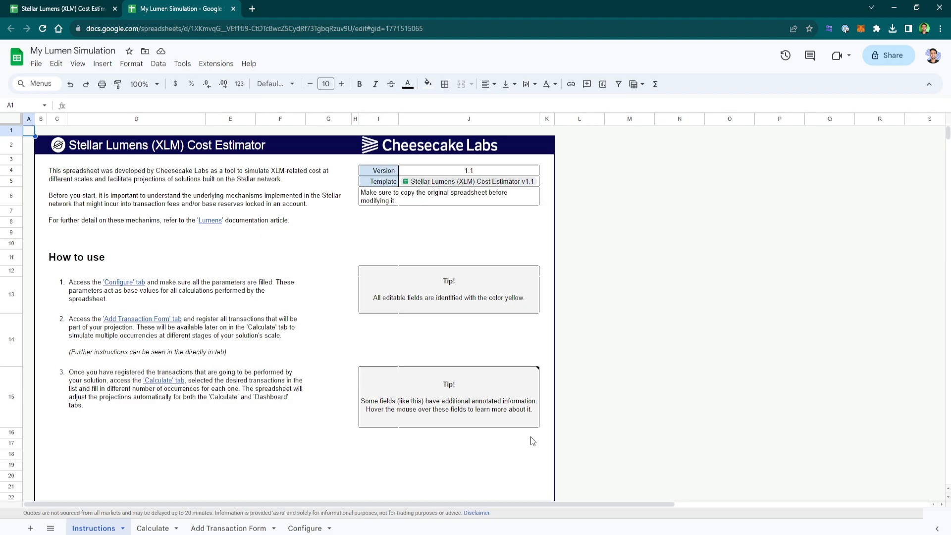
Step: On the Configure sheet, set the custom XLM to USD conversion rate to 0.10 with live pricing off, and switch the live price back on
{"action": "left_click", "coordinate": [317, 527]}
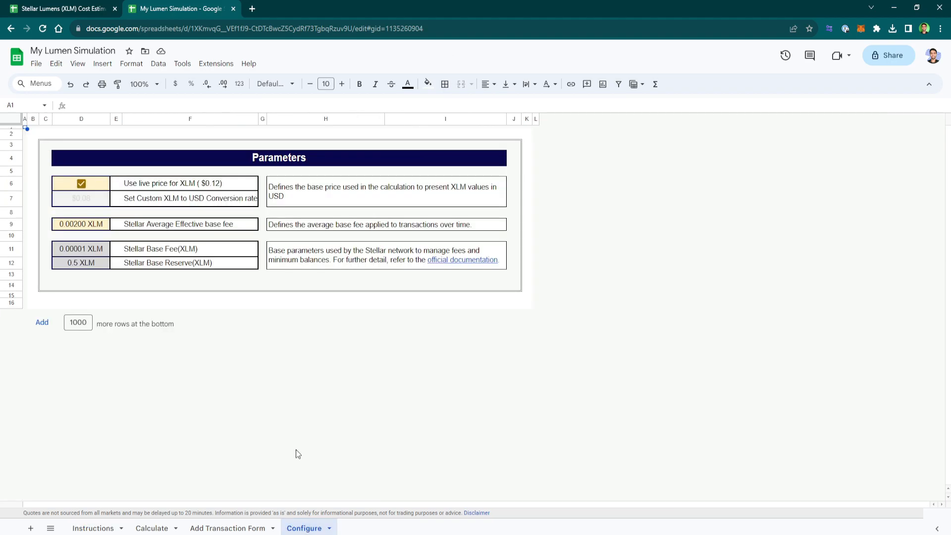
{"action": "left_click", "coordinate": [82, 184]}
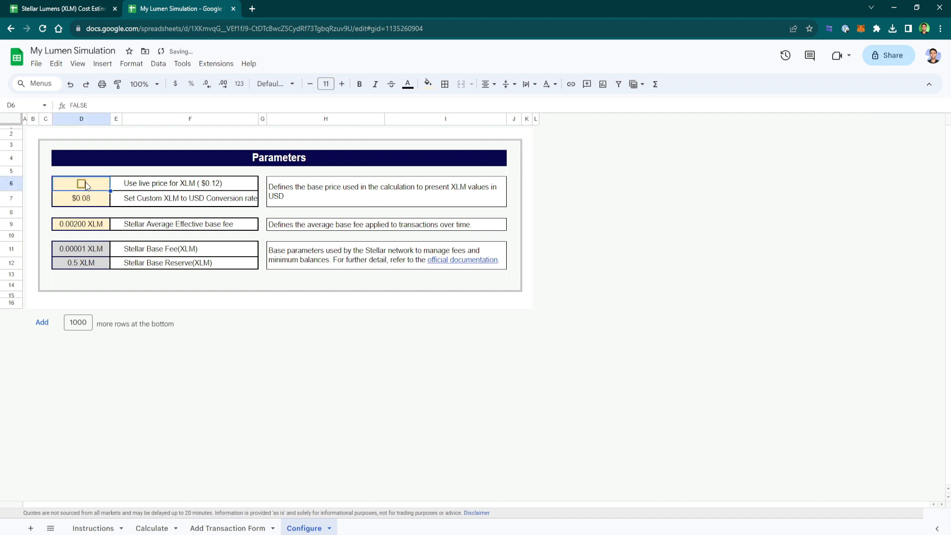
{"action": "left_click", "coordinate": [98, 203]}
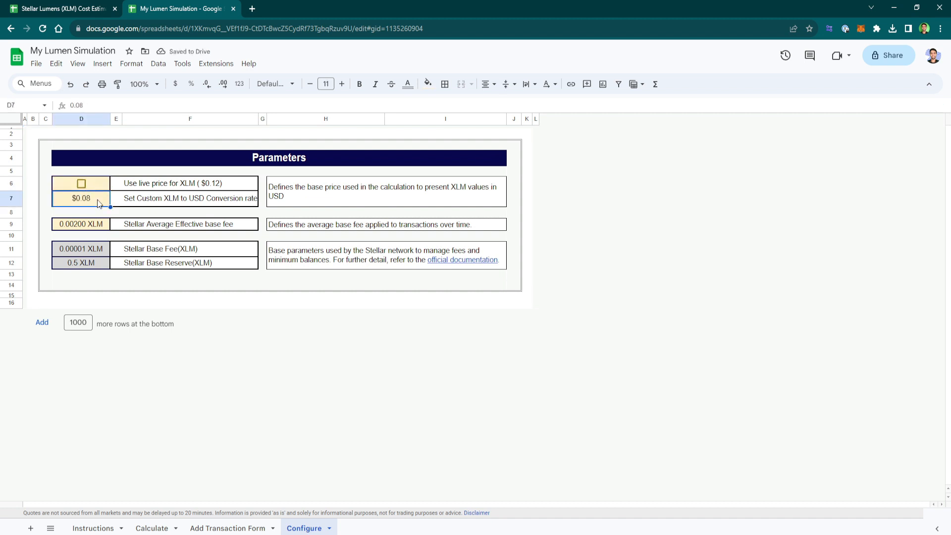
{"action": "type", "text": "0.10"}
{"action": "key", "text": "Return"}
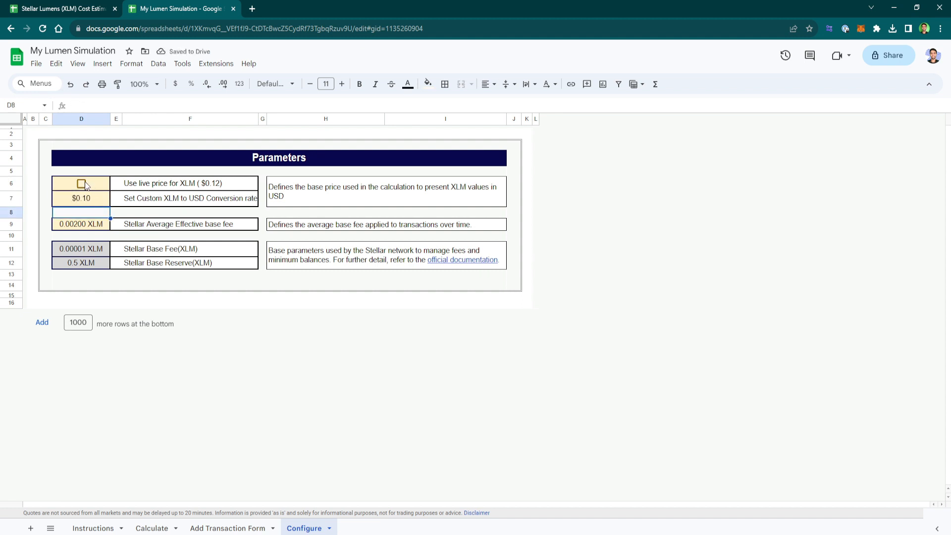
{"action": "left_click", "coordinate": [85, 184]}
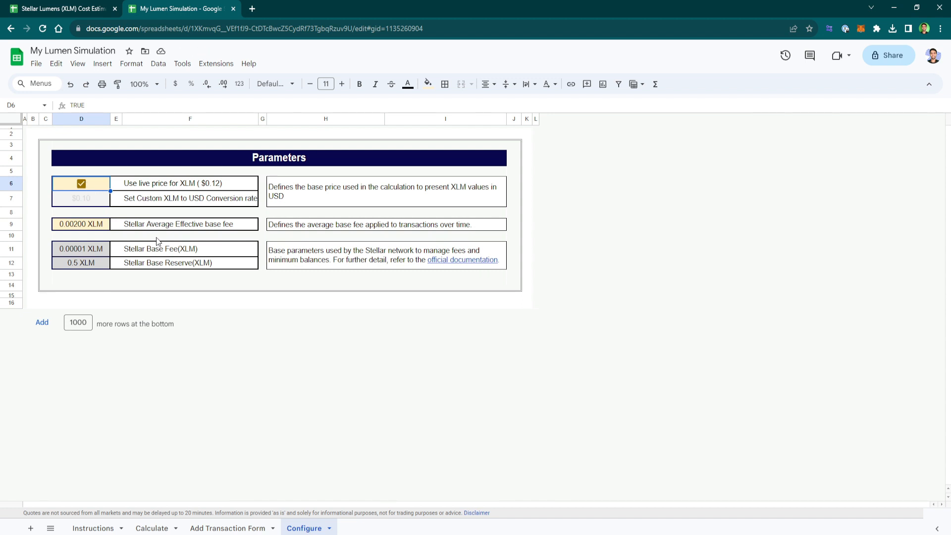
Step: On the Add Transaction Form sheet, enter "Account Creation" as the transaction identifier
{"action": "left_click", "coordinate": [223, 529]}
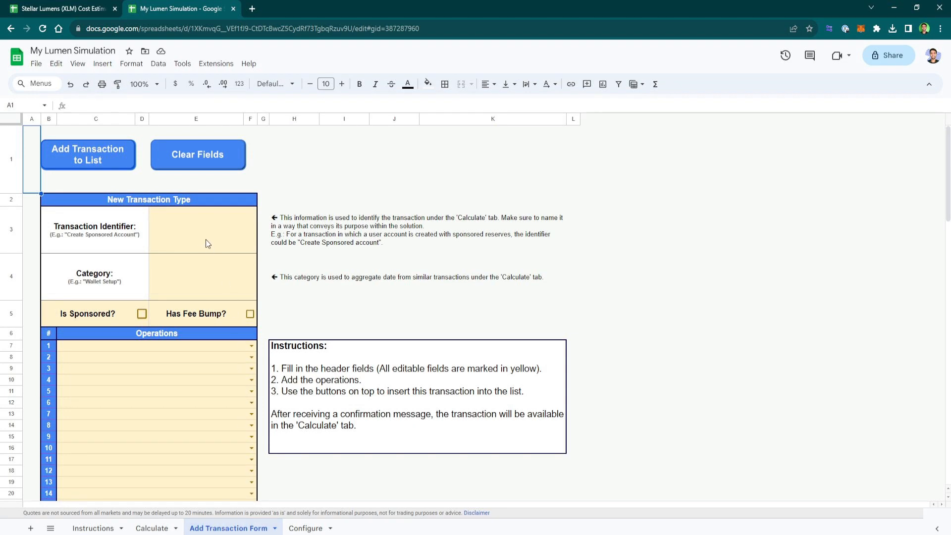
{"action": "left_click", "coordinate": [195, 231]}
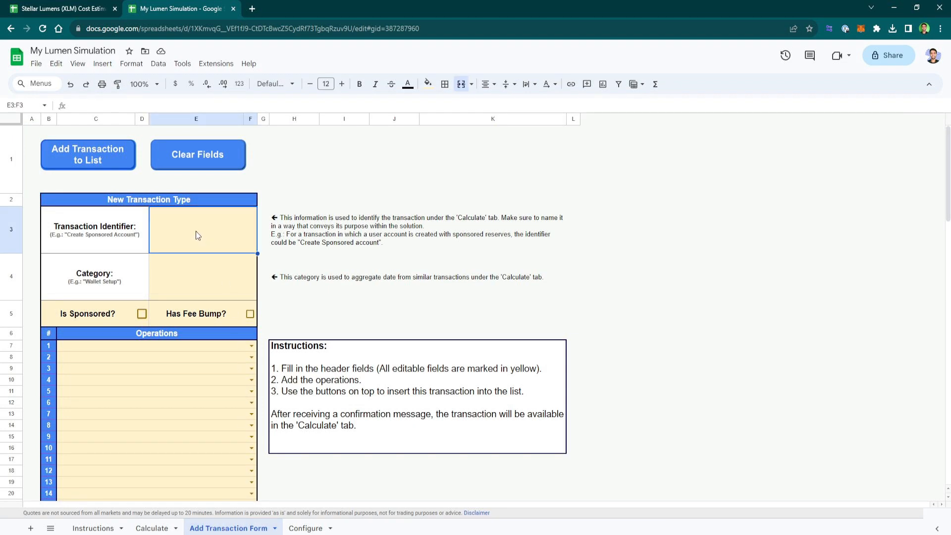
{"action": "type", "text": "C"}
{"action": "type", "text": "Accoun"}
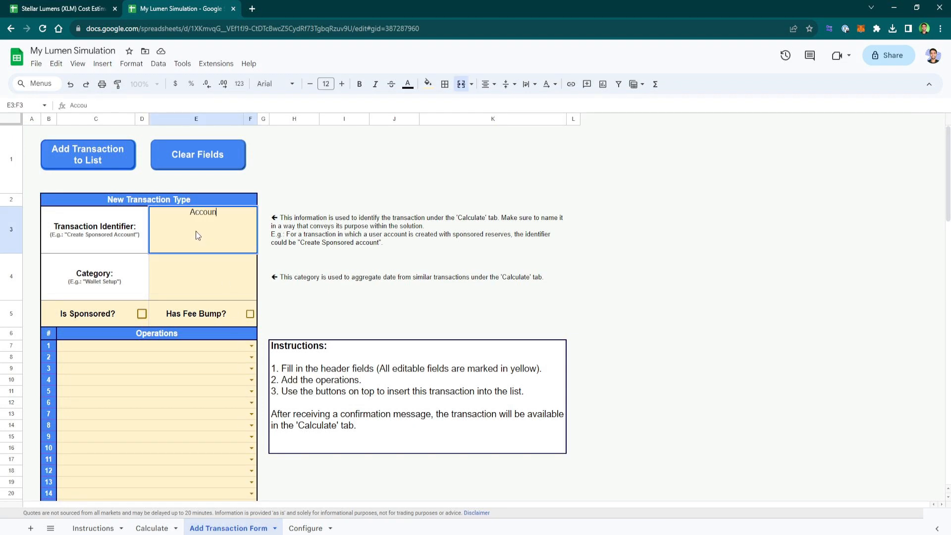
{"action": "type", "text": "t Creation"}
Step: Set the transaction's category to "Onboarding Phase" and mark it as sponsored and having a fee bump
{"action": "left_click", "coordinate": [213, 272]}
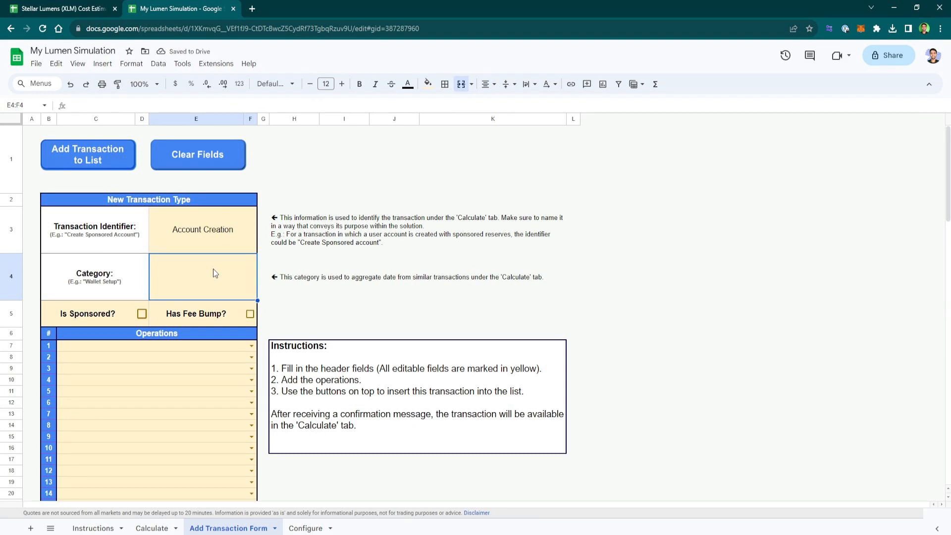
{"action": "type", "text": "Onboard"}
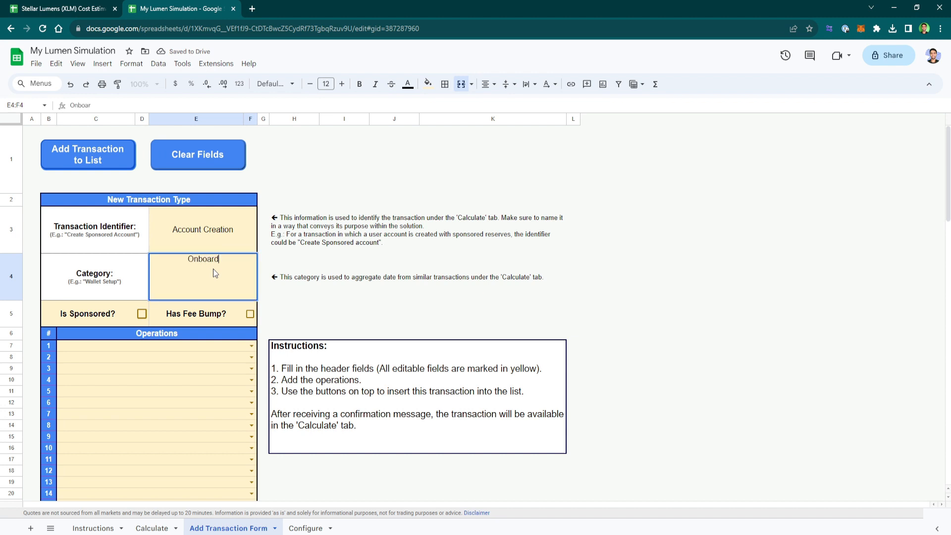
{"action": "type", "text": "ing Phase"}
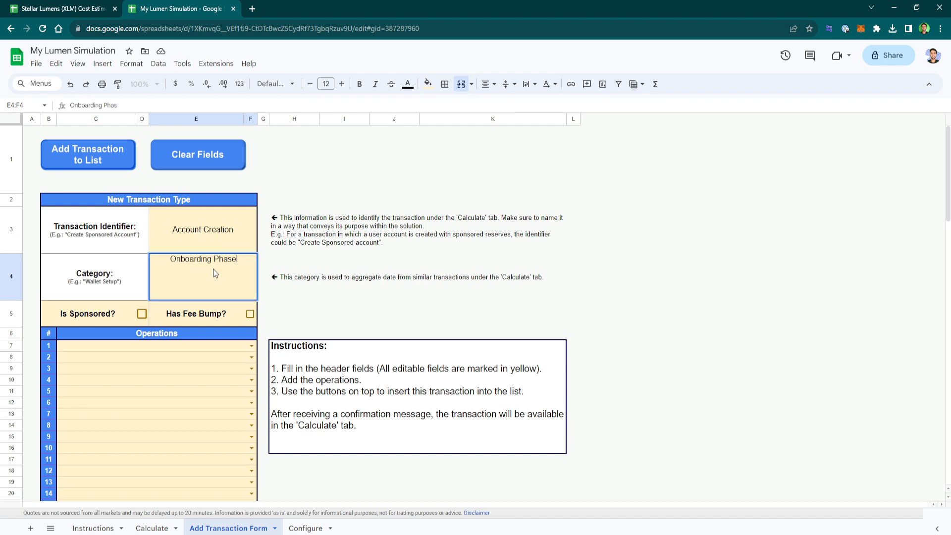
{"action": "left_click", "coordinate": [308, 294]}
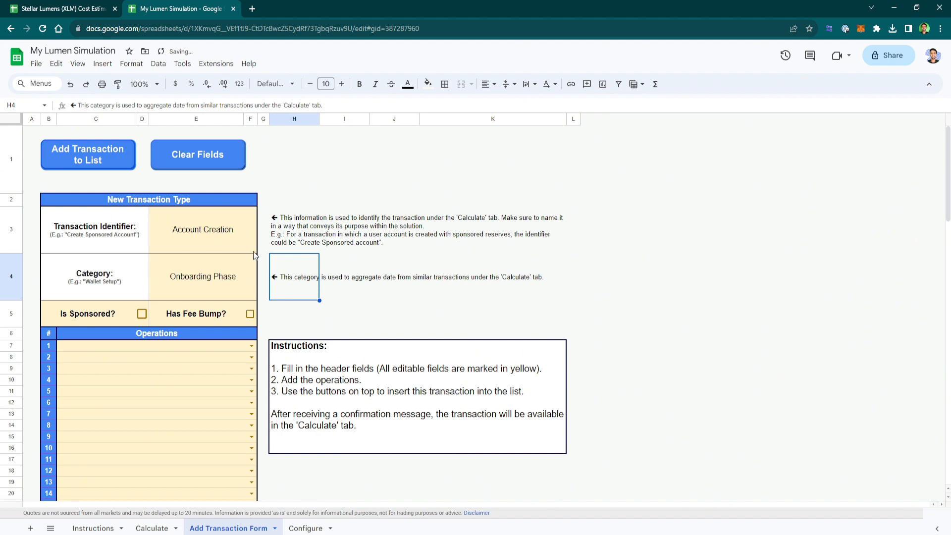
{"action": "left_click", "coordinate": [143, 317]}
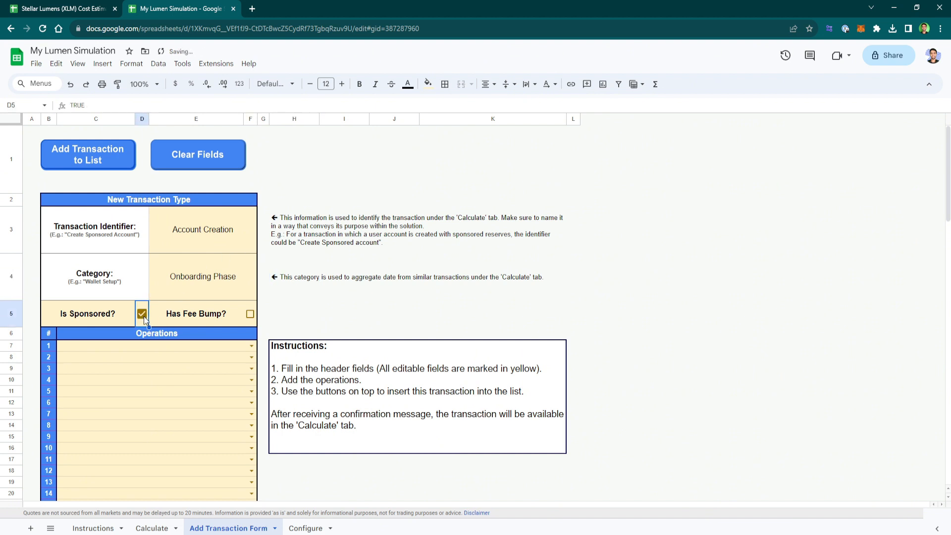
{"action": "left_click", "coordinate": [250, 315]}
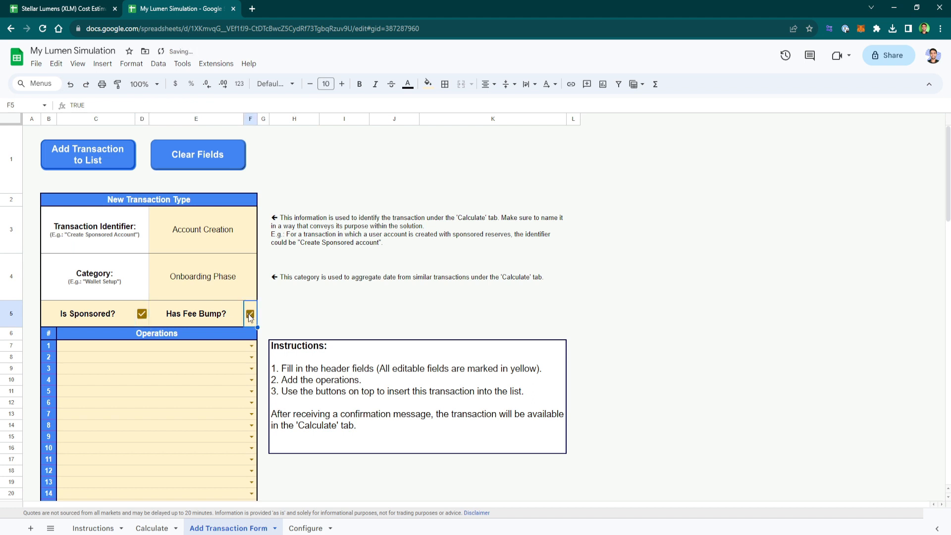
Step: Set operation 1 to "Begin sponsoring future reserves" and operation 2 to "Create account"
{"action": "left_click", "coordinate": [253, 346]}
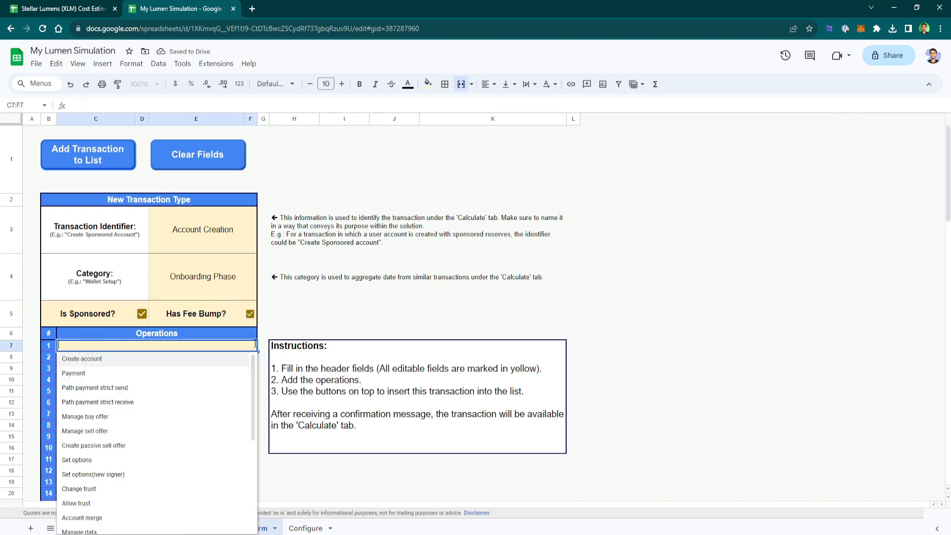
{"action": "type", "text": "be"}
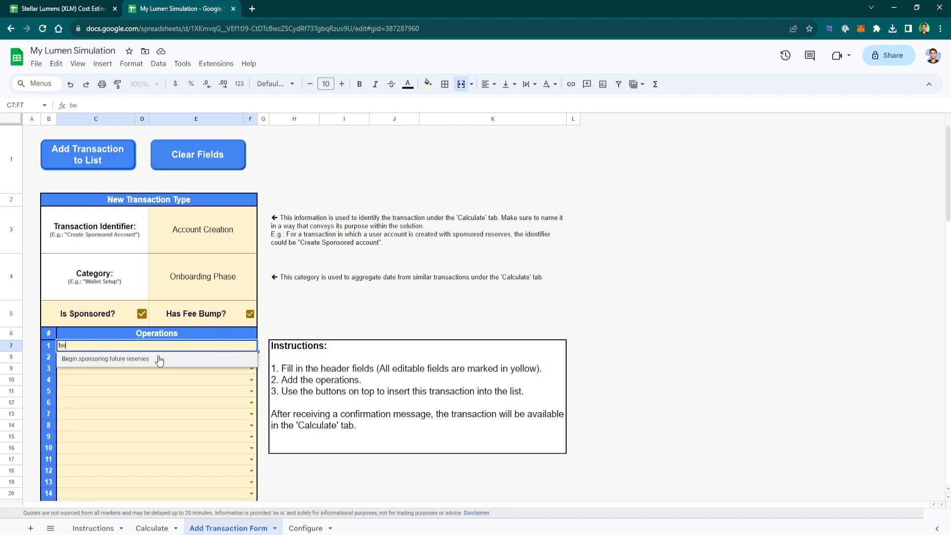
{"action": "left_click", "coordinate": [159, 359]}
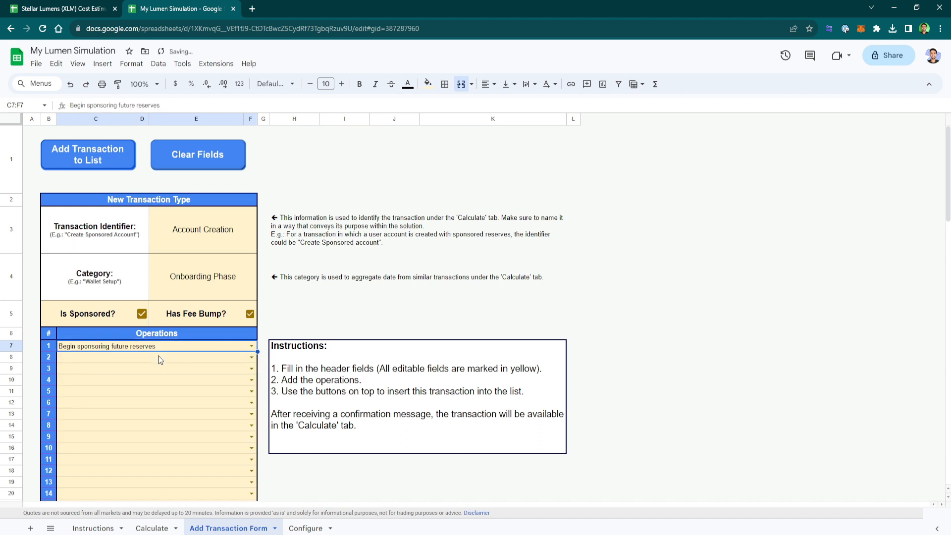
{"action": "left_click", "coordinate": [253, 357]}
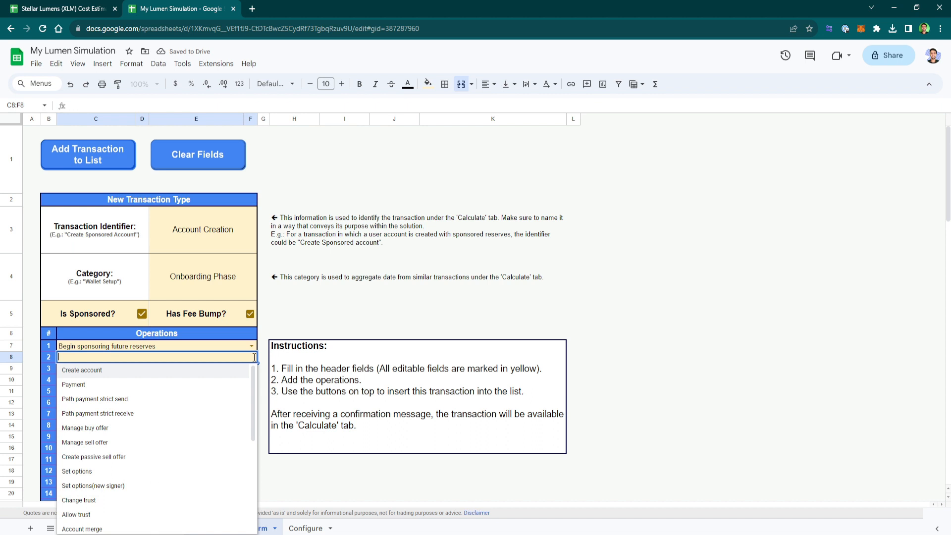
{"action": "left_click", "coordinate": [192, 371]}
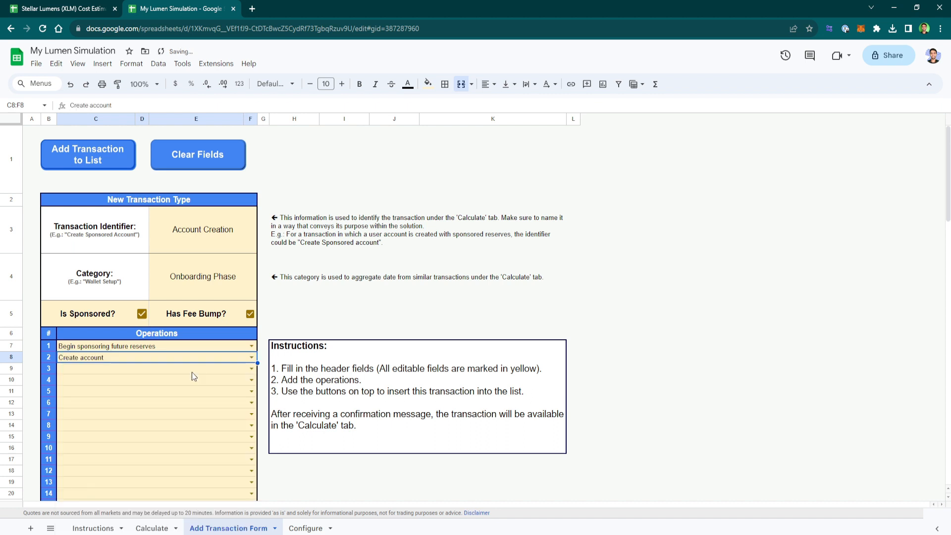
Step: Set operation 3 to "Change trust" and operation 4 to "End sponsoring future reserves"
{"action": "left_click", "coordinate": [250, 368]}
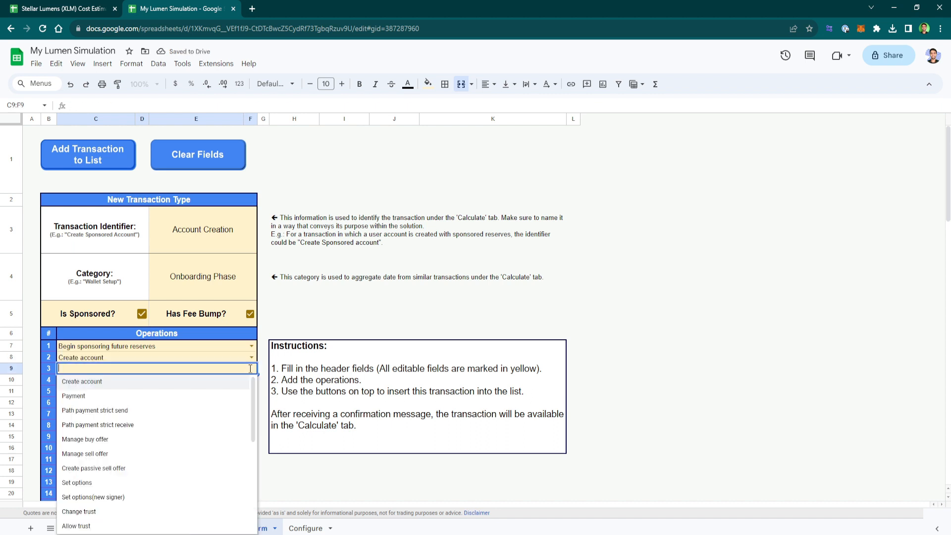
{"action": "type", "text": "ch"}
{"action": "left_click", "coordinate": [176, 379]}
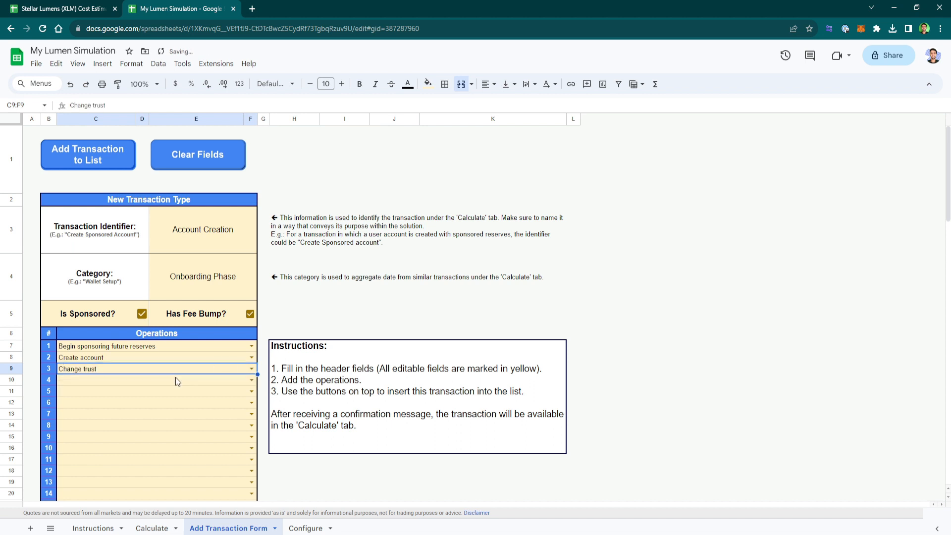
{"action": "left_click", "coordinate": [251, 382]}
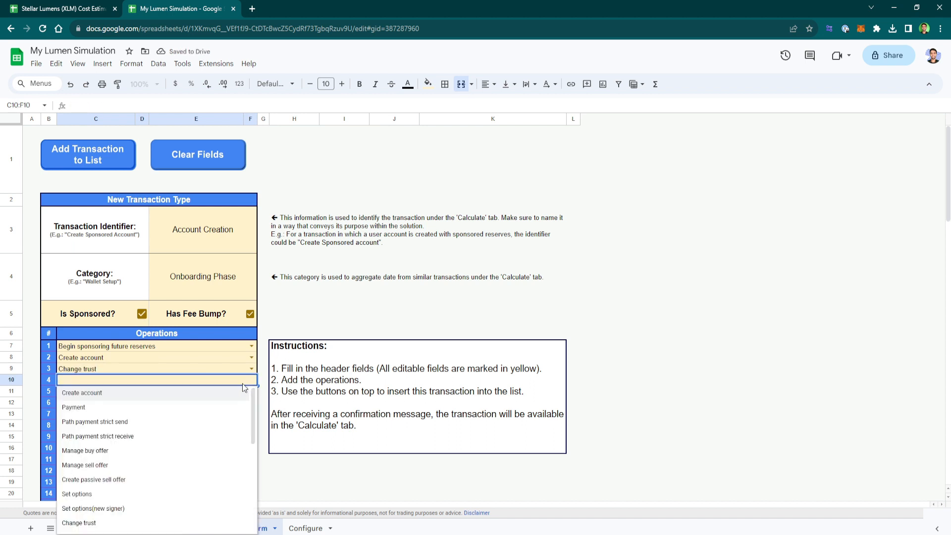
{"action": "type", "text": "end"}
{"action": "left_click", "coordinate": [166, 394]}
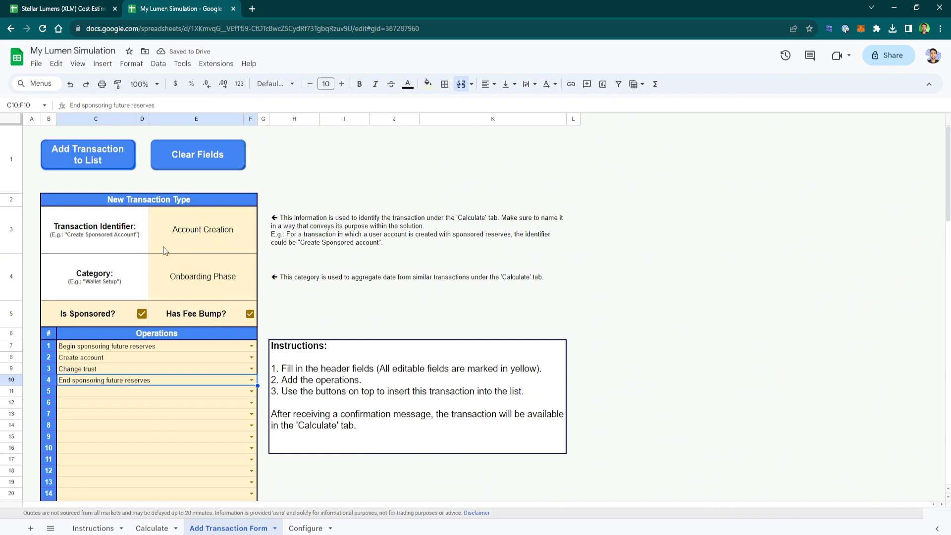
Step: Authorize the XLM Cost Calculator script with the existing Google account, allowing it to access the spreadsheets
{"action": "left_click", "coordinate": [111, 158]}
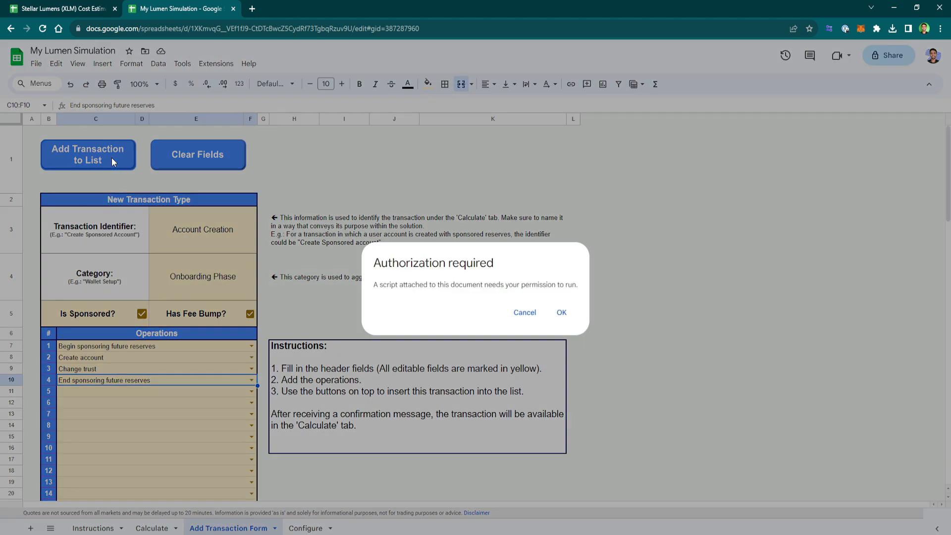
{"action": "left_click", "coordinate": [561, 313]}
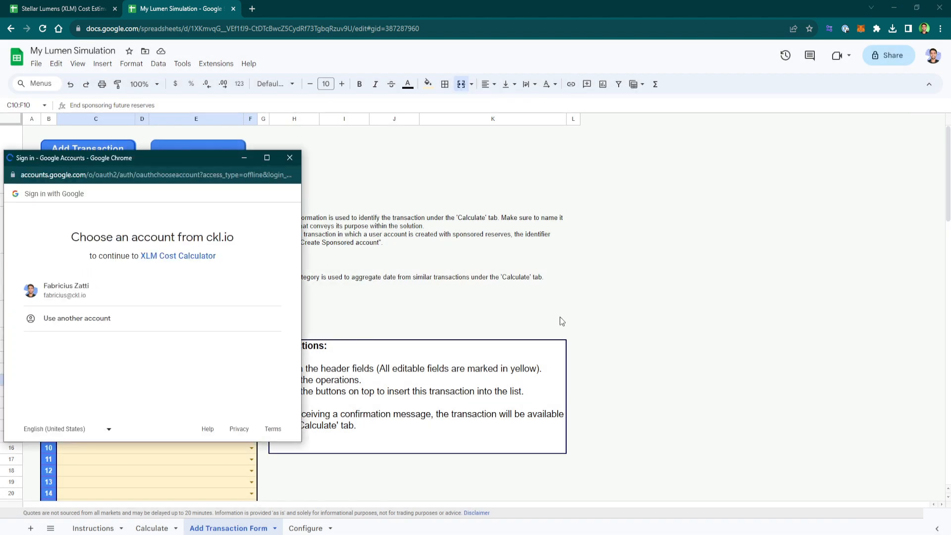
{"action": "left_click", "coordinate": [154, 283]}
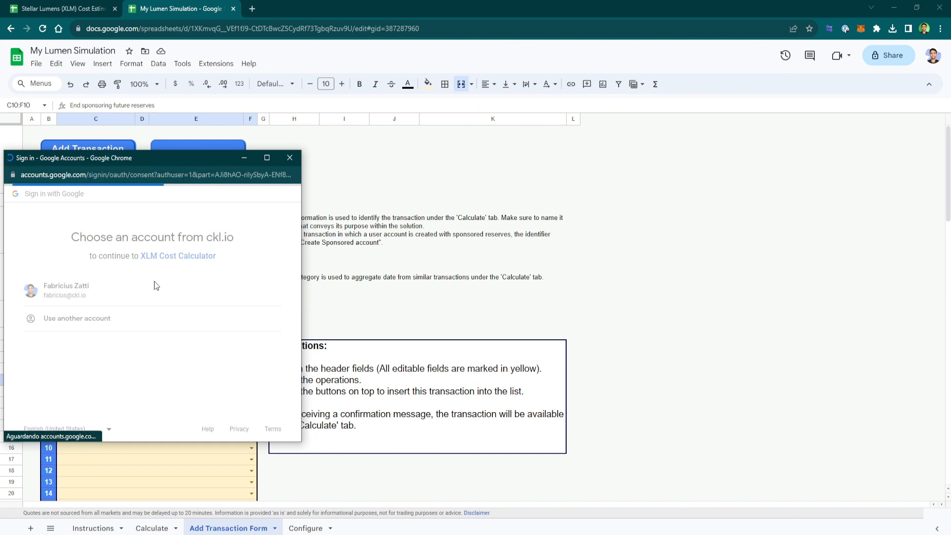
{"action": "scroll", "coordinate": [198, 322], "scroll_direction": "down", "scroll_amount": 2}
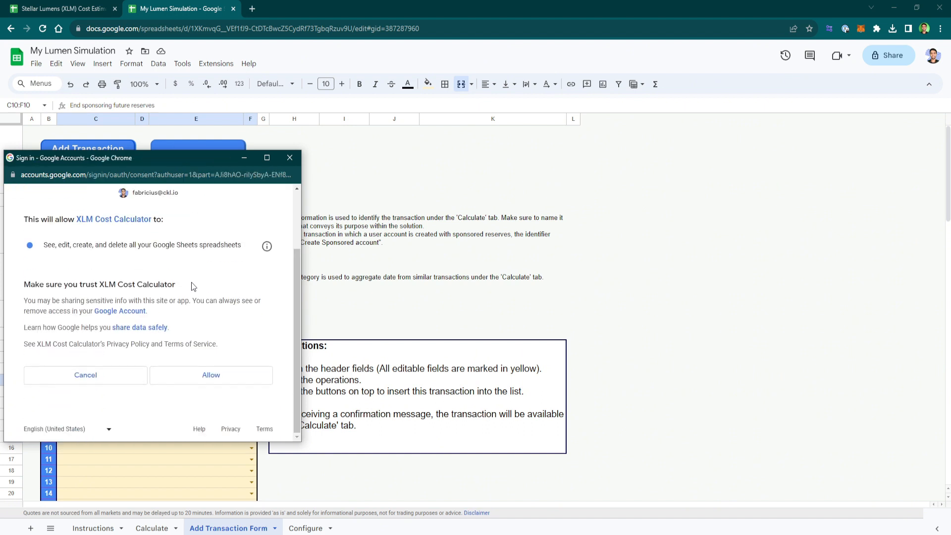
{"action": "left_click", "coordinate": [218, 372]}
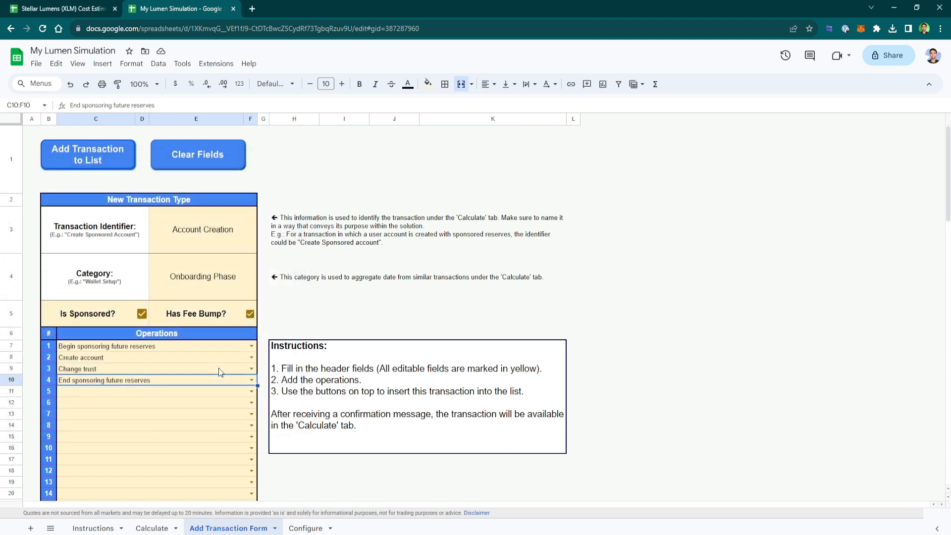
Step: Add the Account Creation transaction to the transaction list and clear the form's fields
{"action": "left_click", "coordinate": [123, 153]}
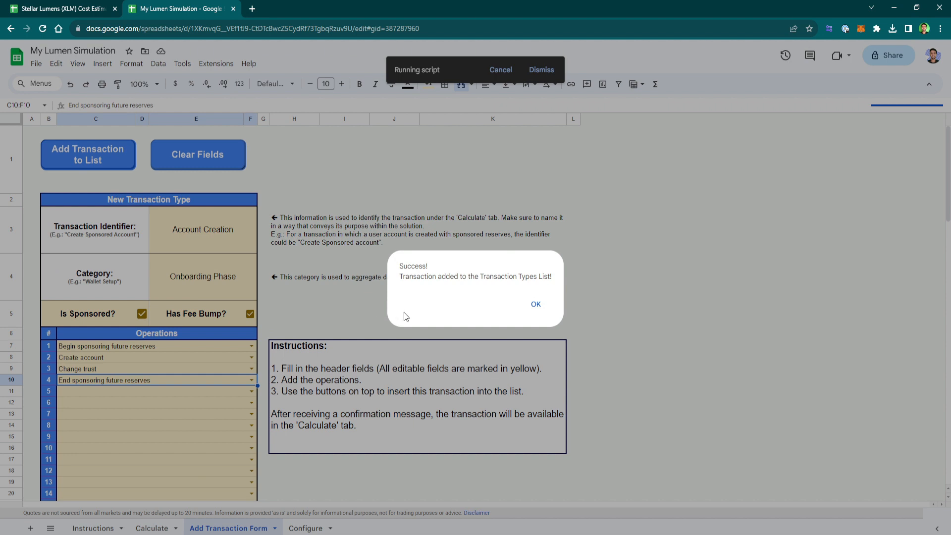
{"action": "left_click", "coordinate": [535, 305]}
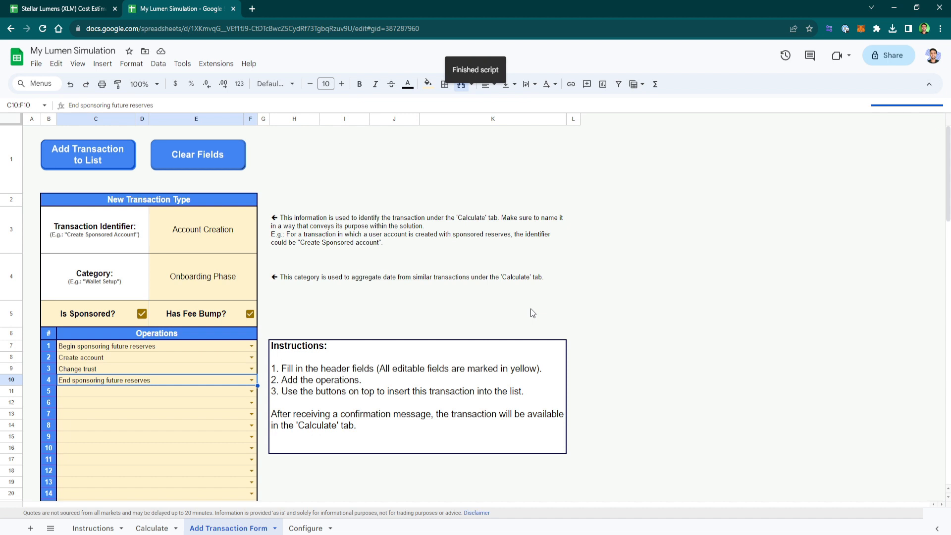
{"action": "left_click", "coordinate": [228, 147]}
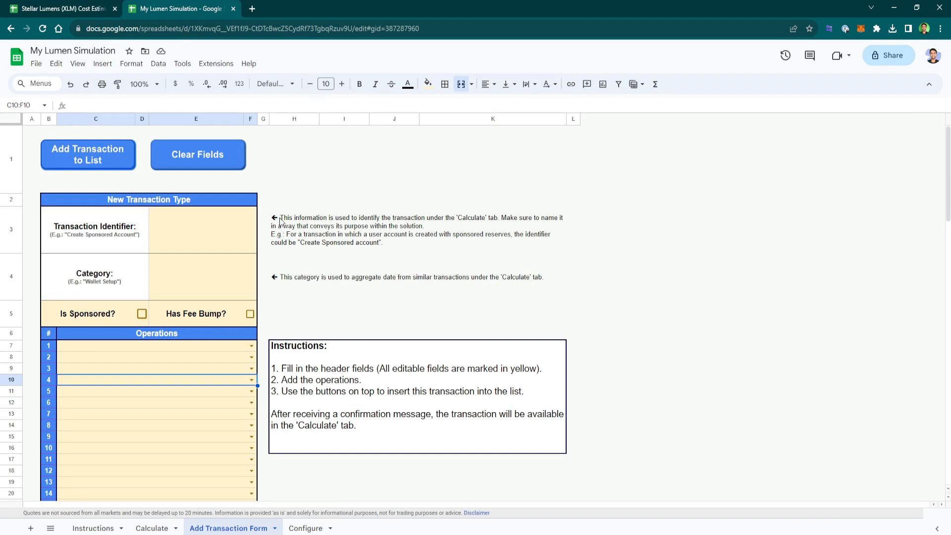
Step: Set the Max Base Fee on the Calculate sheet to 0.1 XLM
{"action": "left_click", "coordinate": [161, 529]}
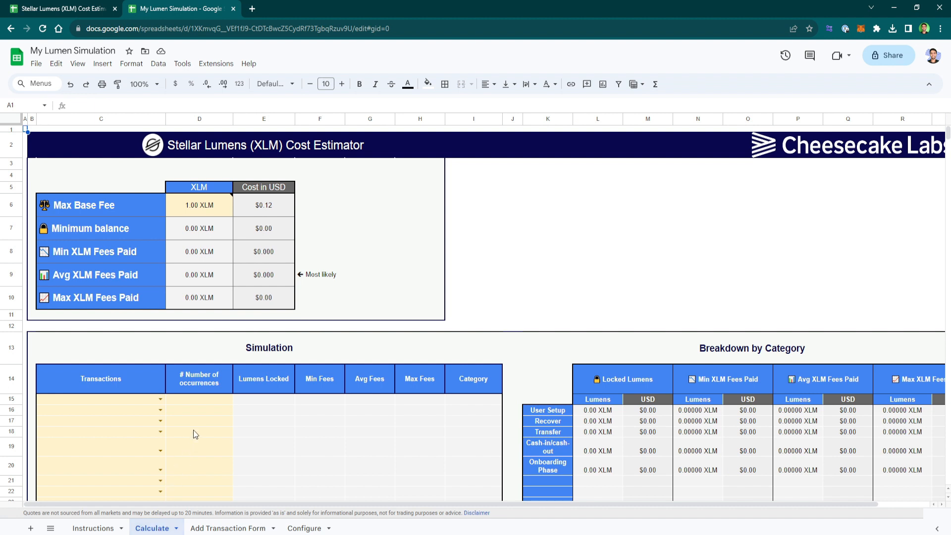
{"action": "left_click", "coordinate": [207, 204]}
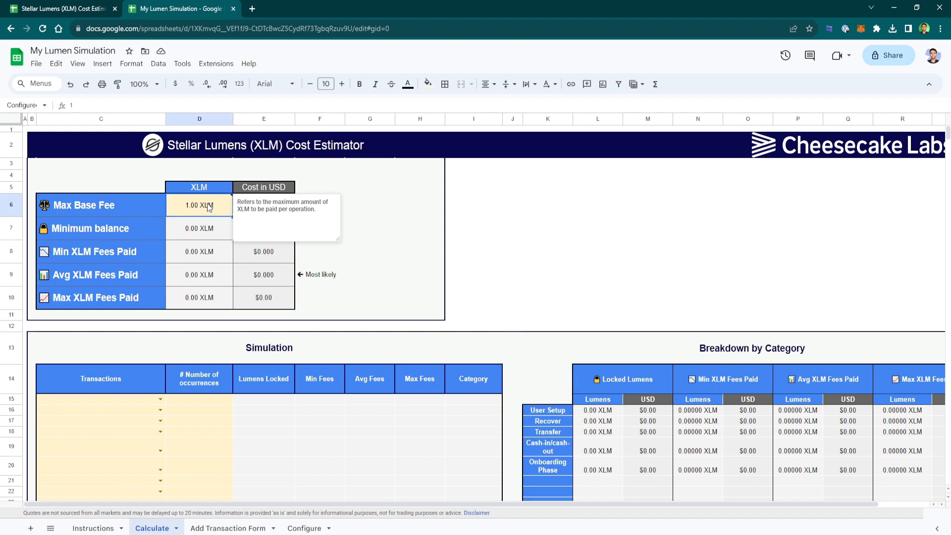
{"action": "type", "text": "0.1"}
{"action": "key", "text": "Return"}
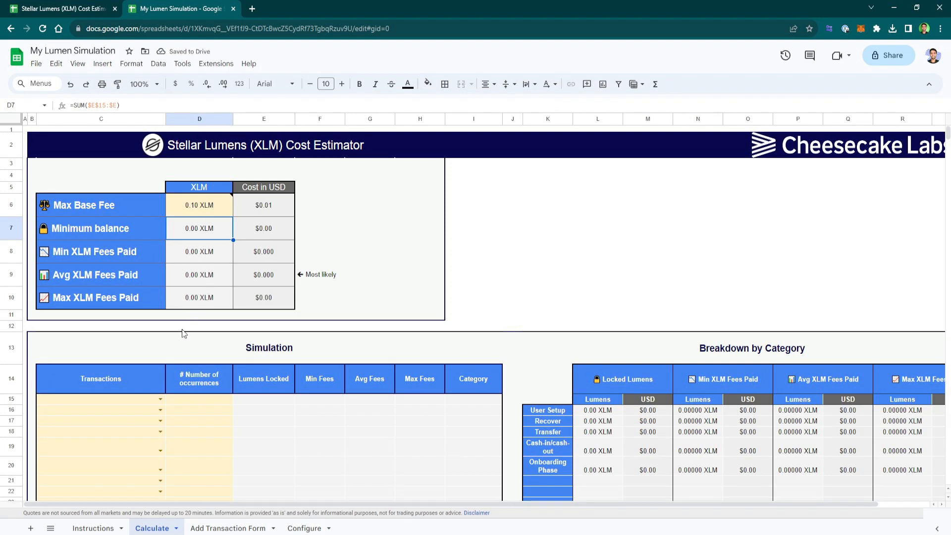
Step: Add the Account Creation transaction to the first row of the simulation with 1000 occurrences
{"action": "left_click", "coordinate": [159, 401]}
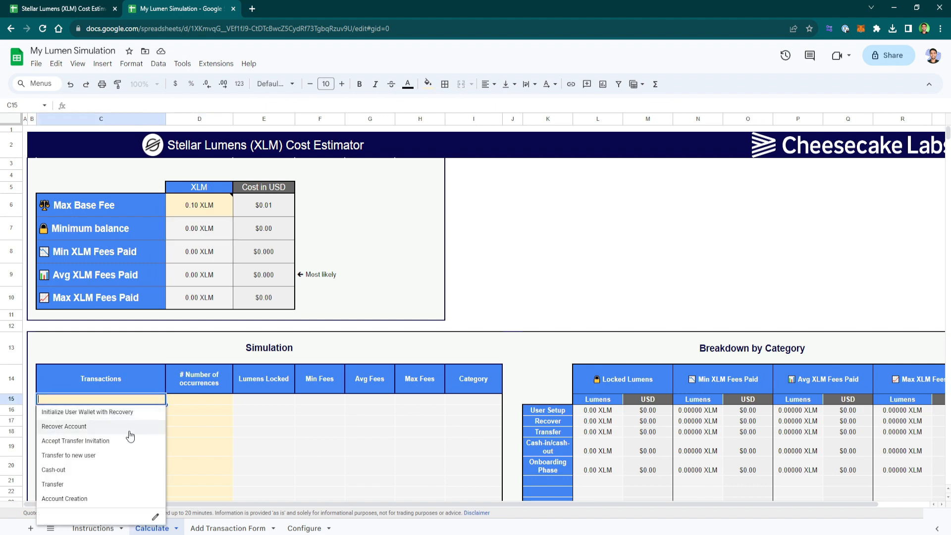
{"action": "left_click", "coordinate": [105, 499]}
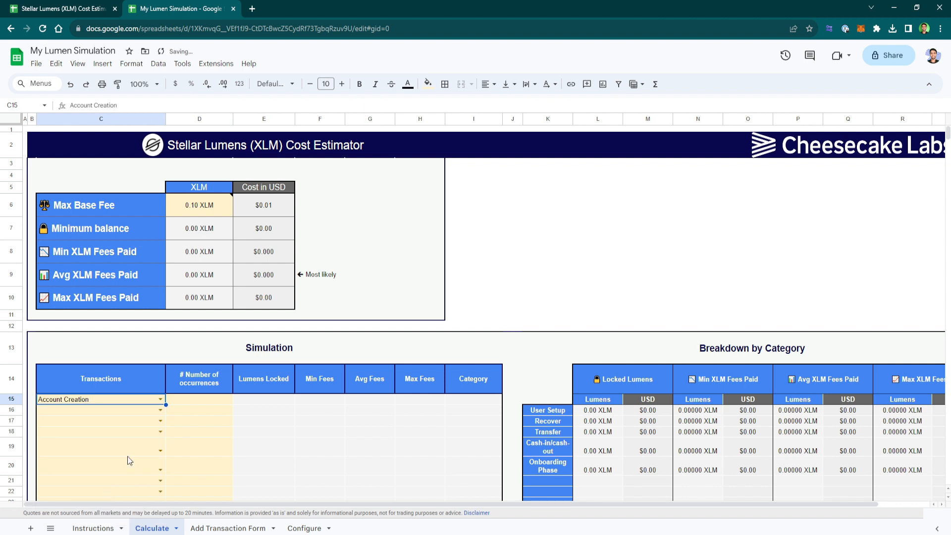
{"action": "left_click", "coordinate": [193, 402]}
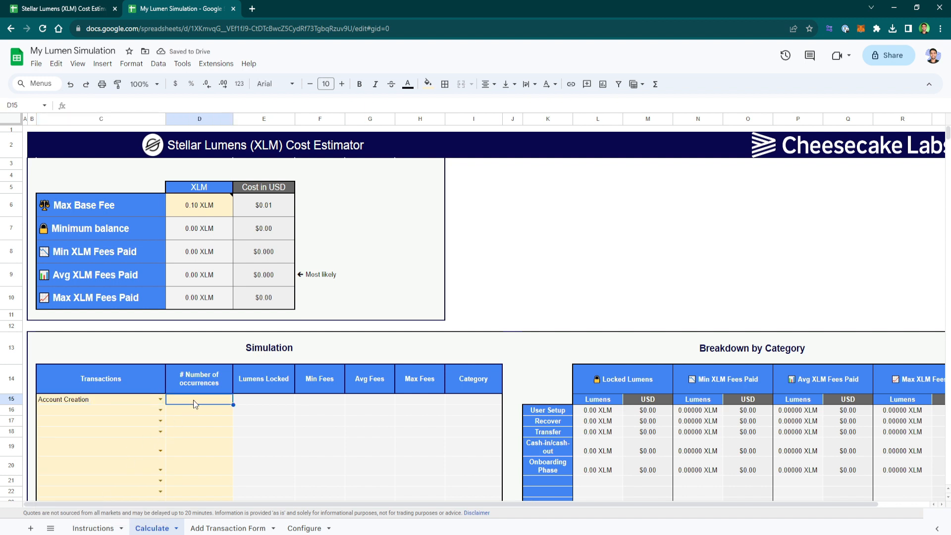
{"action": "type", "text": "1000"}
{"action": "key", "text": "Return"}
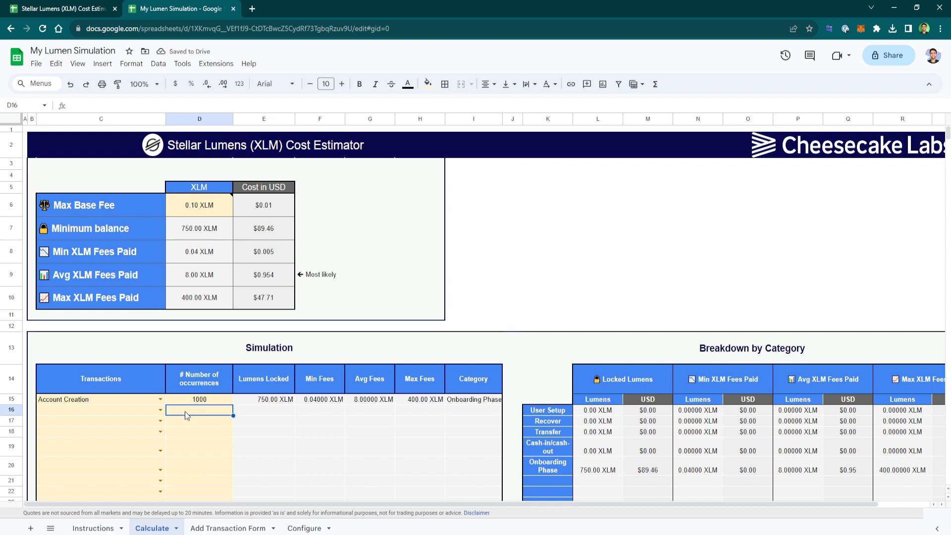
Step: Examine the locked lumens, the minimum, average and maximum fees, and the category of the Account Creation row
{"action": "left_click", "coordinate": [245, 397]}
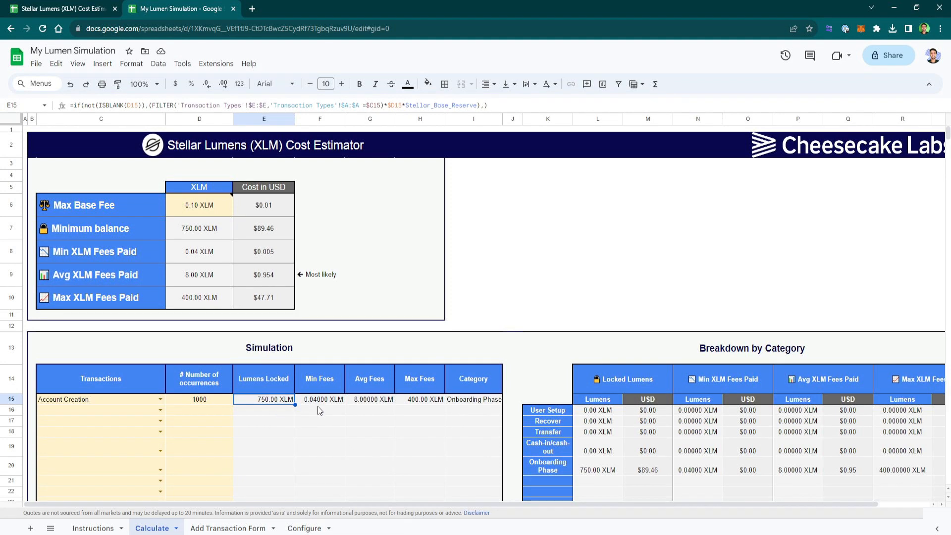
{"action": "key", "text": "Right"}
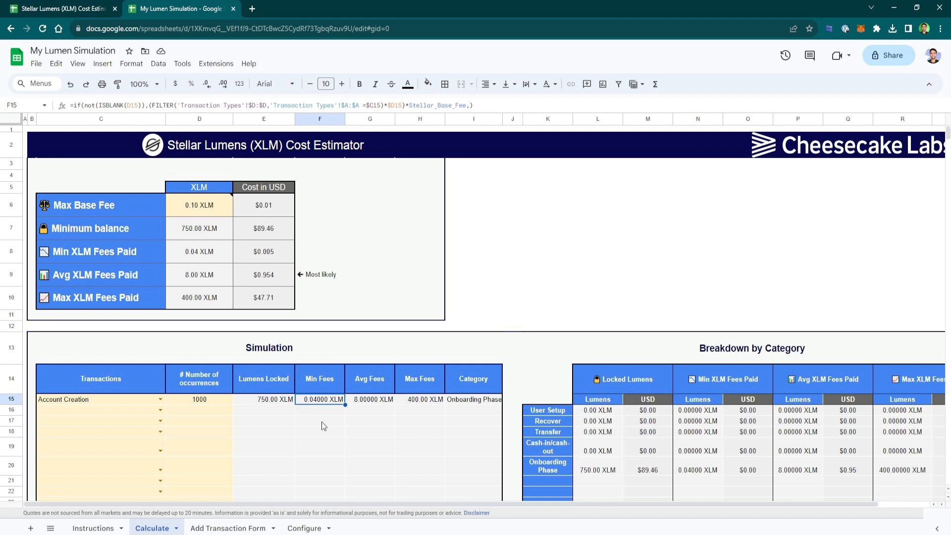
{"action": "left_click", "coordinate": [368, 405]}
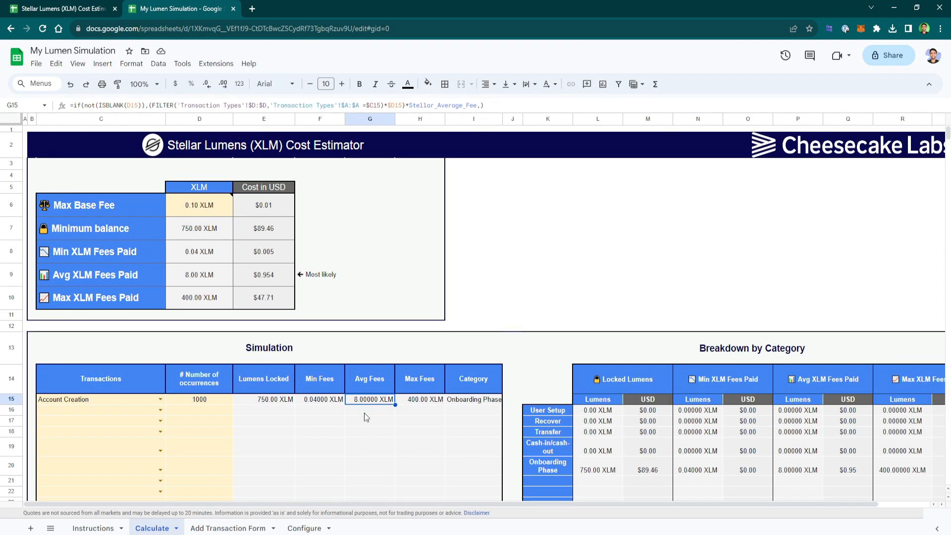
{"action": "left_click", "coordinate": [418, 402]}
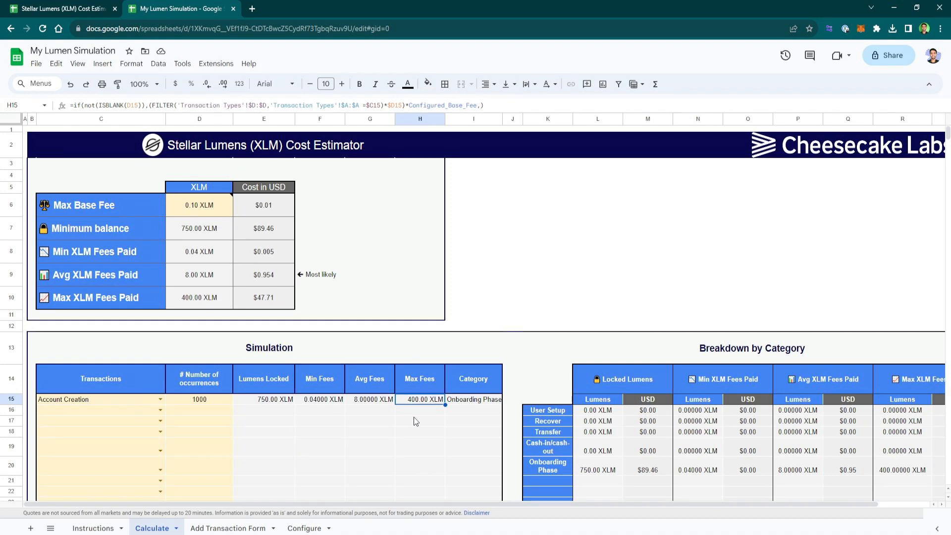
{"action": "key", "text": "Right"}
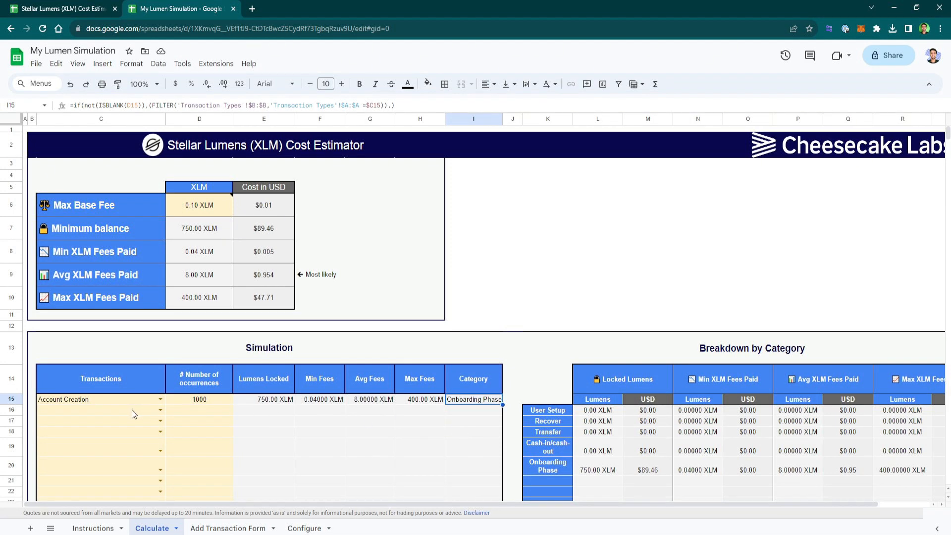
Step: Add the Transfer transaction to the second row of the simulation with 5000 occurrences
{"action": "left_click", "coordinate": [160, 411]}
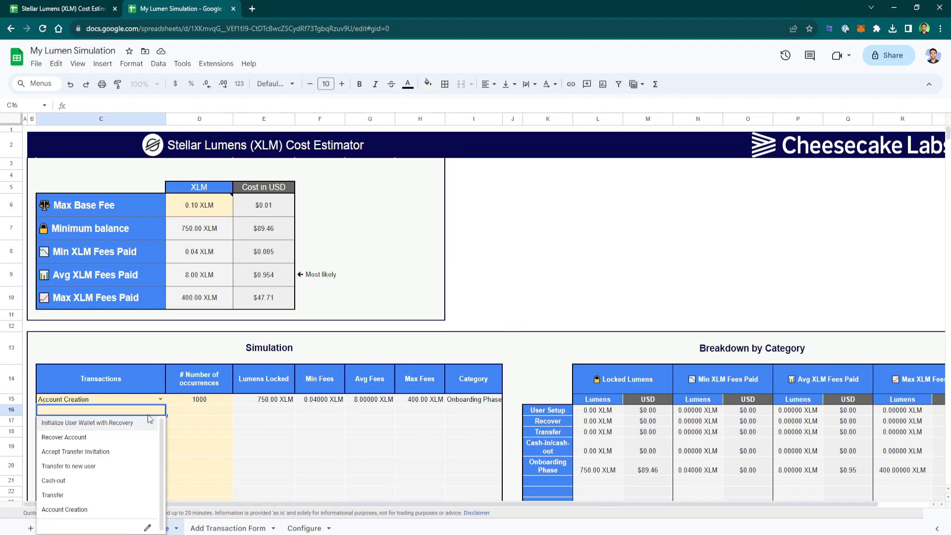
{"action": "left_click", "coordinate": [105, 493]}
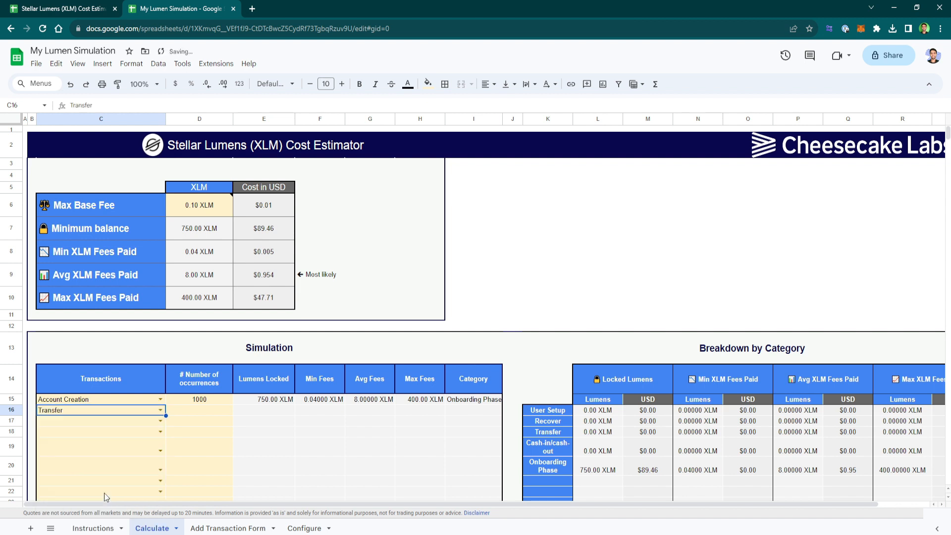
{"action": "left_click", "coordinate": [209, 410]}
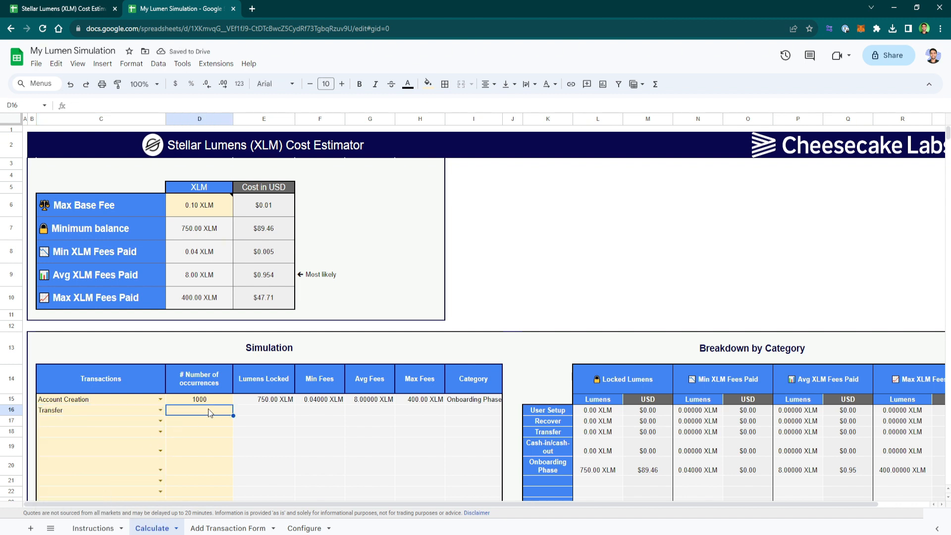
{"action": "type", "text": "5000"}
{"action": "key", "text": "Return"}
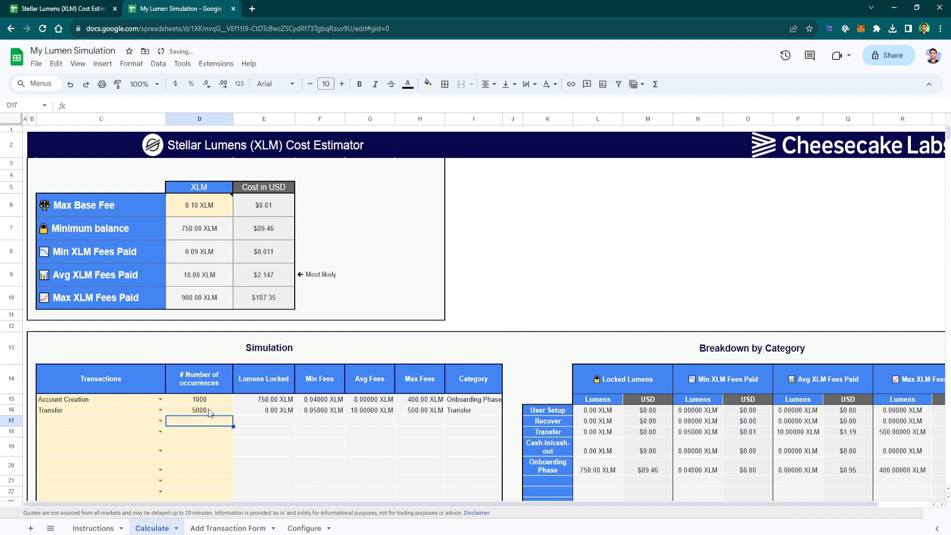
Step: Examine the locked lumens, the fee estimates and the category calculated for the Transfer row
{"action": "left_click", "coordinate": [247, 411]}
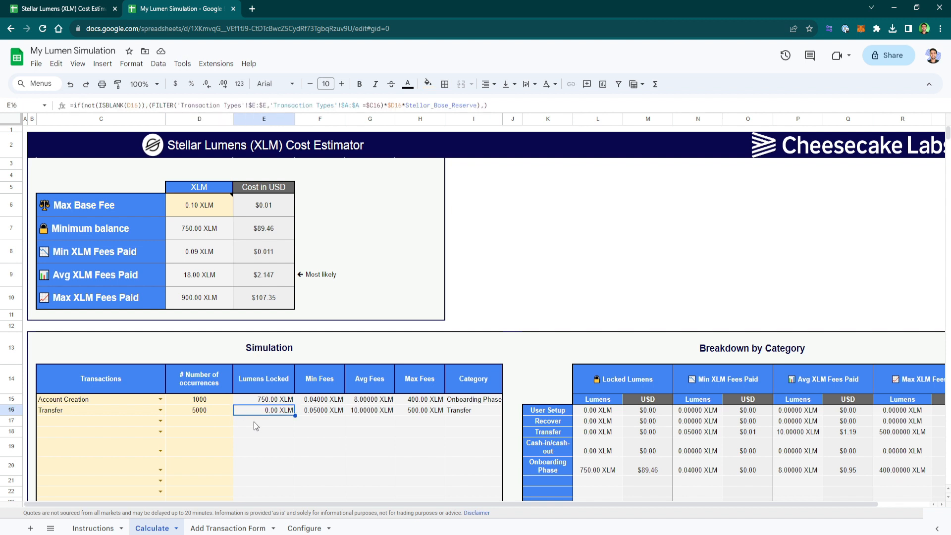
{"action": "left_click", "coordinate": [309, 417]}
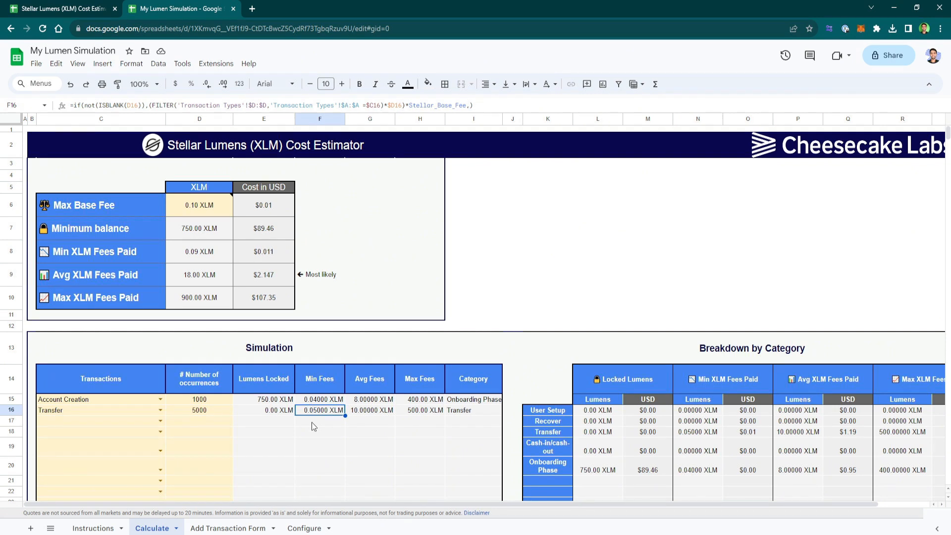
{"action": "key", "text": "Right"}
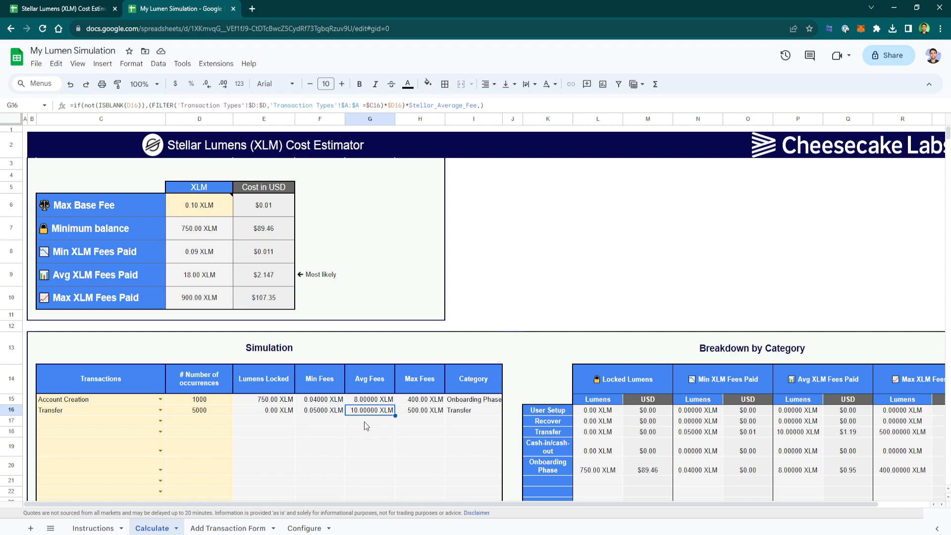
{"action": "left_click", "coordinate": [405, 412]}
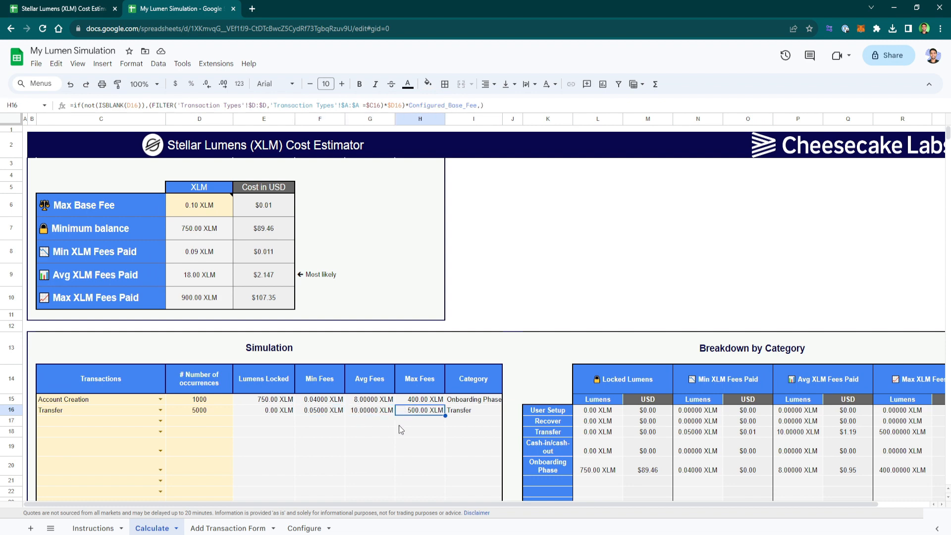
{"action": "key", "text": "Right"}
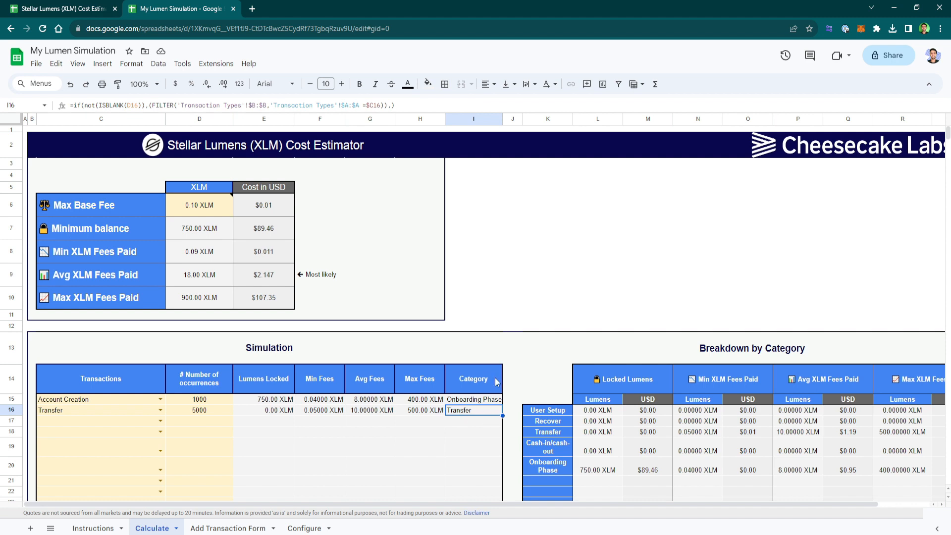
Step: Review the Breakdown by Category table, checking the Onboarding Phase's locked lumens in XLM and USD and the fee columns
{"action": "left_click", "coordinate": [545, 370]}
{"action": "scroll", "coordinate": [545, 371], "scroll_direction": "right", "scroll_amount": 3}
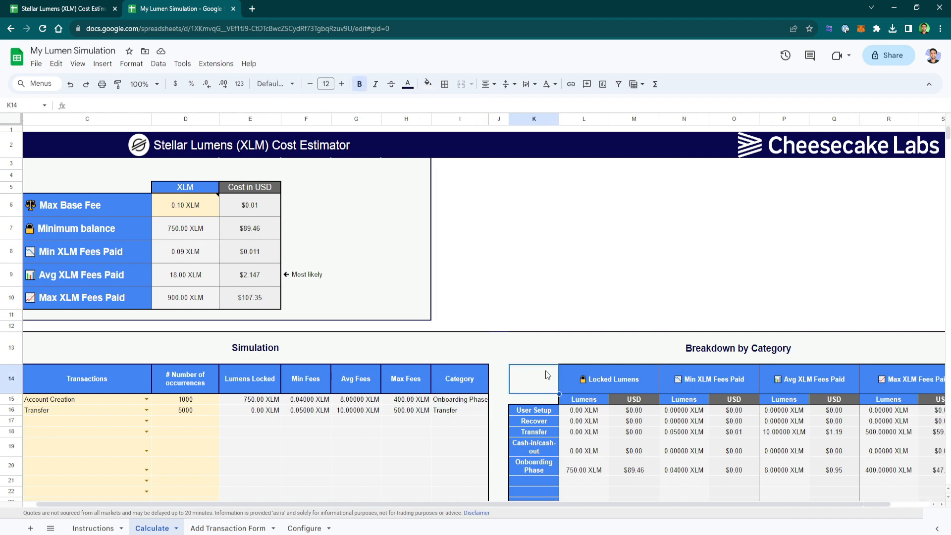
{"action": "scroll", "coordinate": [545, 371], "scroll_direction": "down", "scroll_amount": 1}
{"action": "scroll", "coordinate": [544, 375], "scroll_direction": "down", "scroll_amount": 1}
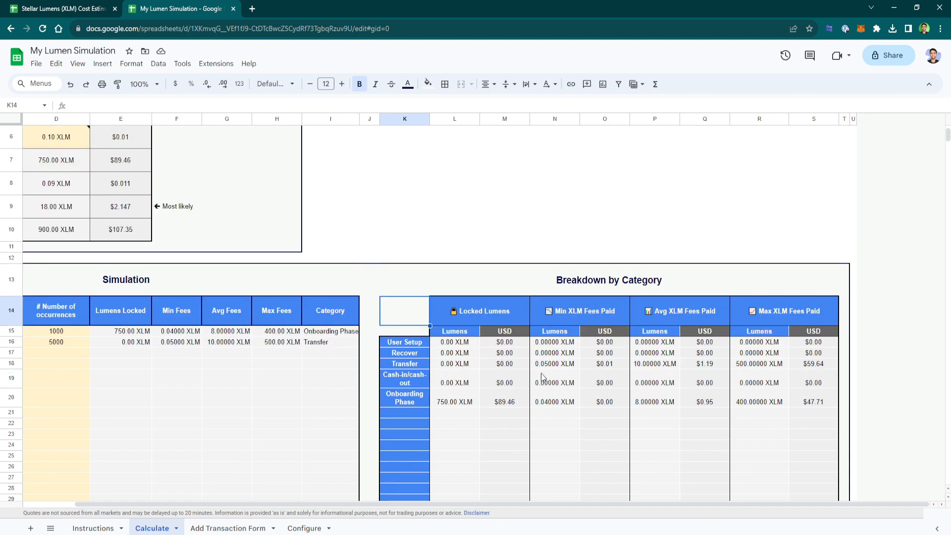
{"action": "left_click", "coordinate": [507, 308]}
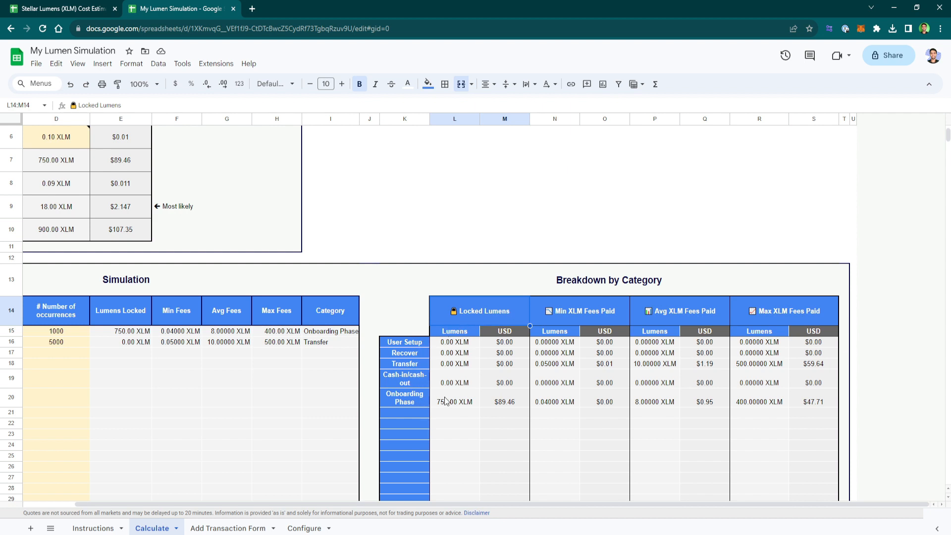
{"action": "left_click", "coordinate": [461, 402]}
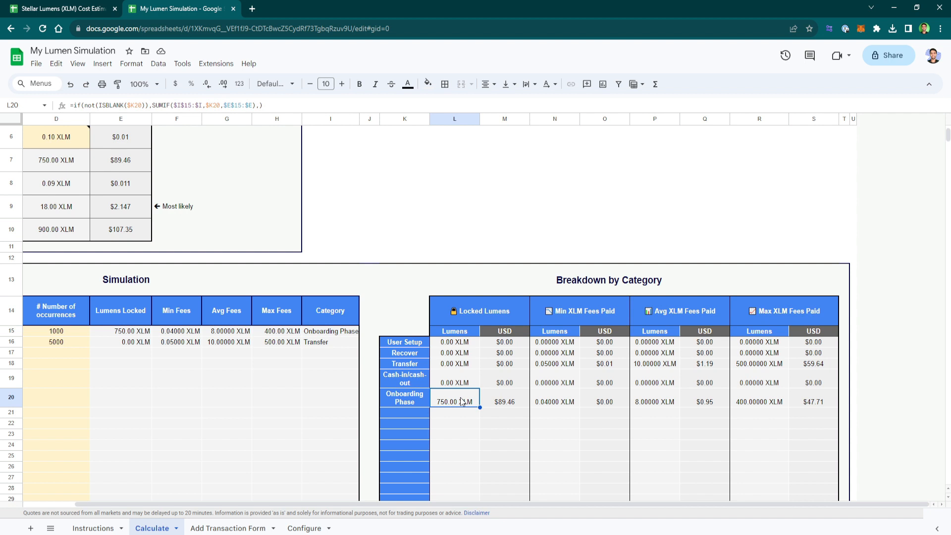
{"action": "left_click", "coordinate": [520, 398]}
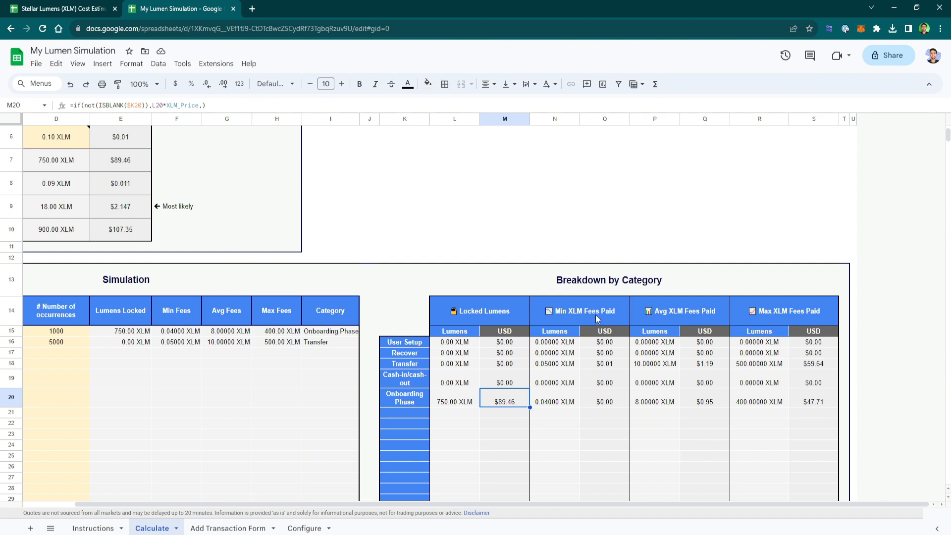
{"action": "left_click", "coordinate": [797, 317]}
Step: Review the summary's minimum balance and its minimum, average and maximum fees in XLM and USD, plus the base fee's USD cost
{"action": "scroll", "coordinate": [797, 317], "scroll_direction": "left", "scroll_amount": 3}
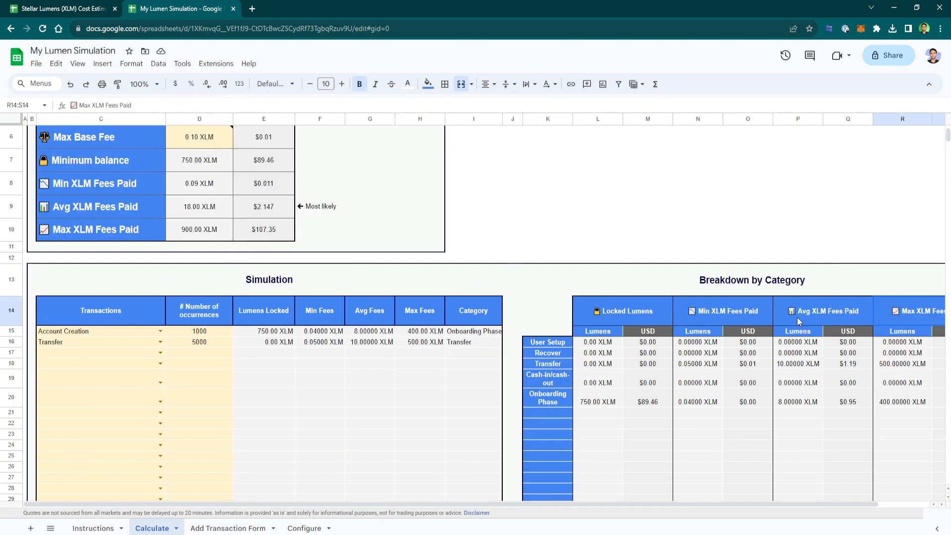
{"action": "scroll", "coordinate": [278, 288], "scroll_direction": "up", "scroll_amount": 1}
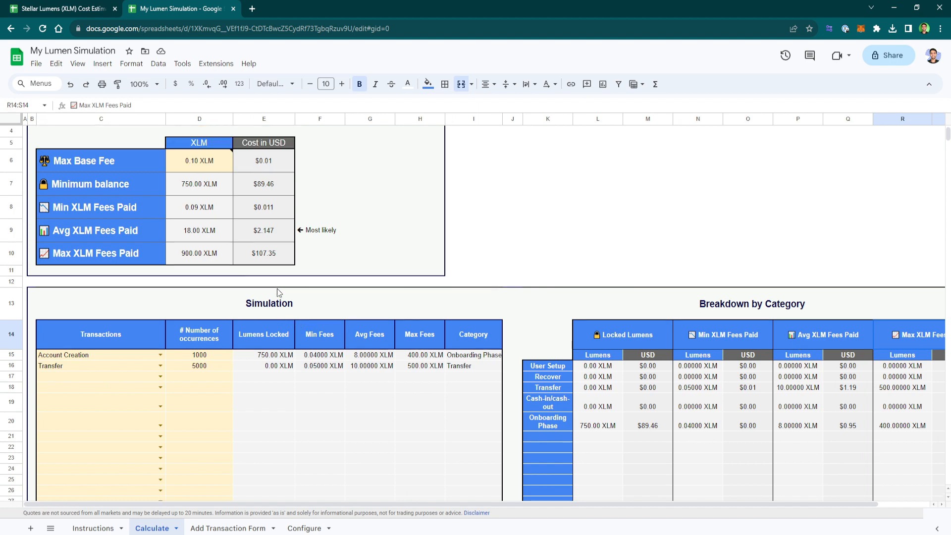
{"action": "scroll", "coordinate": [277, 292], "scroll_direction": "up", "scroll_amount": 1}
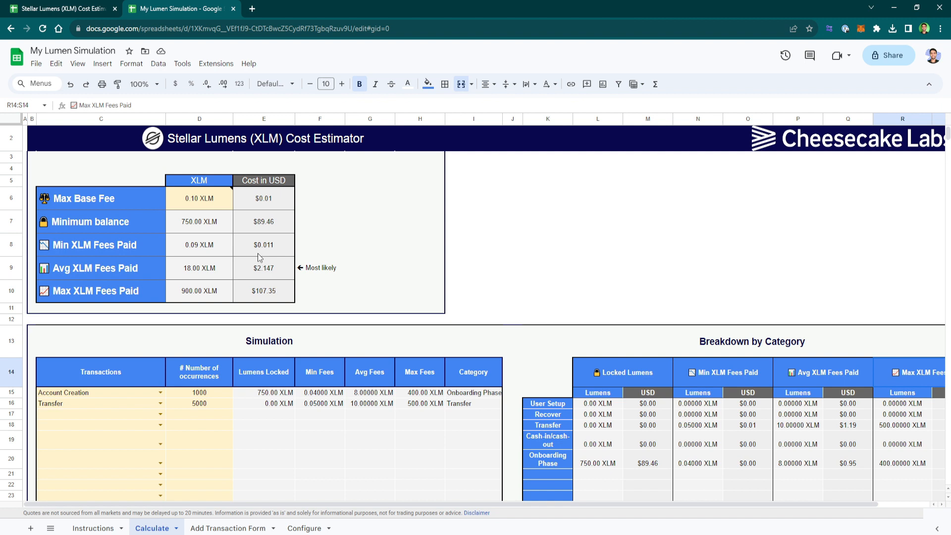
{"action": "left_click", "coordinate": [229, 222]}
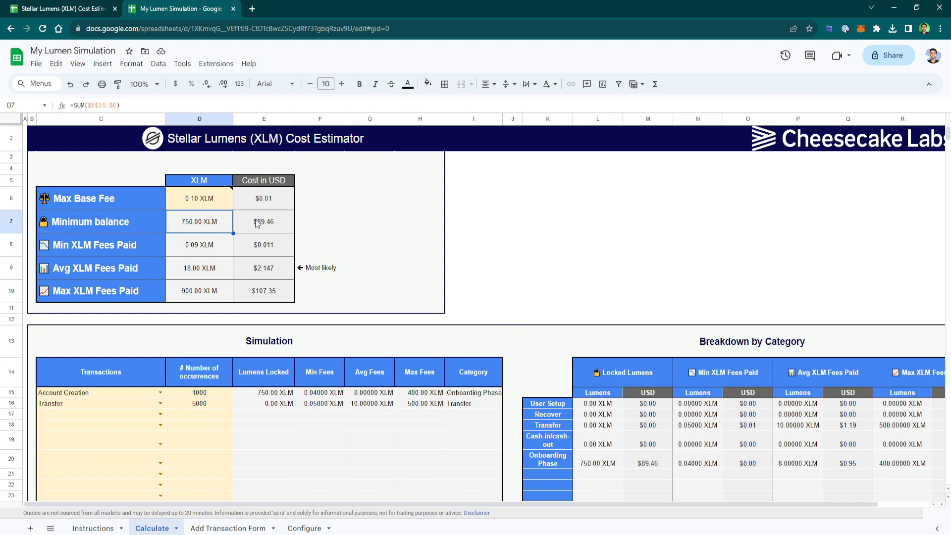
{"action": "left_click", "coordinate": [283, 224]}
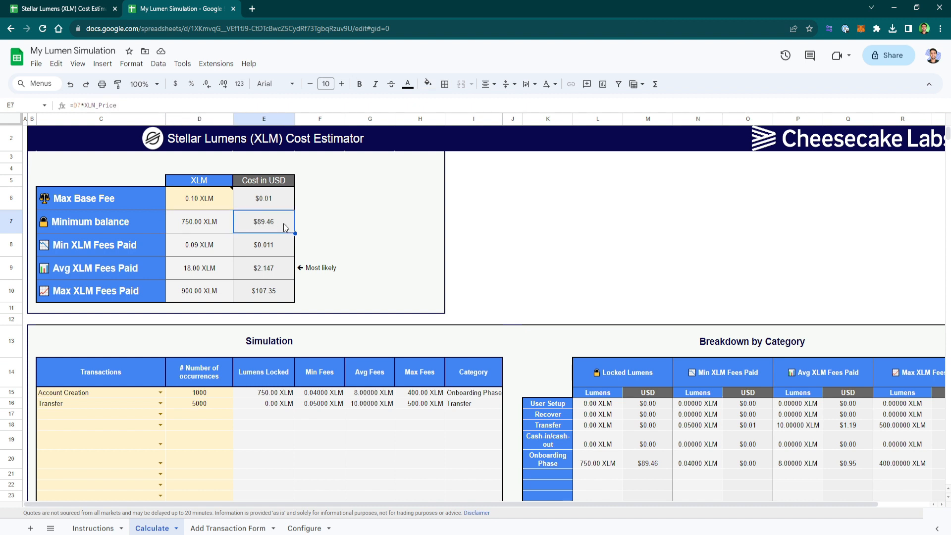
{"action": "left_click", "coordinate": [228, 243]}
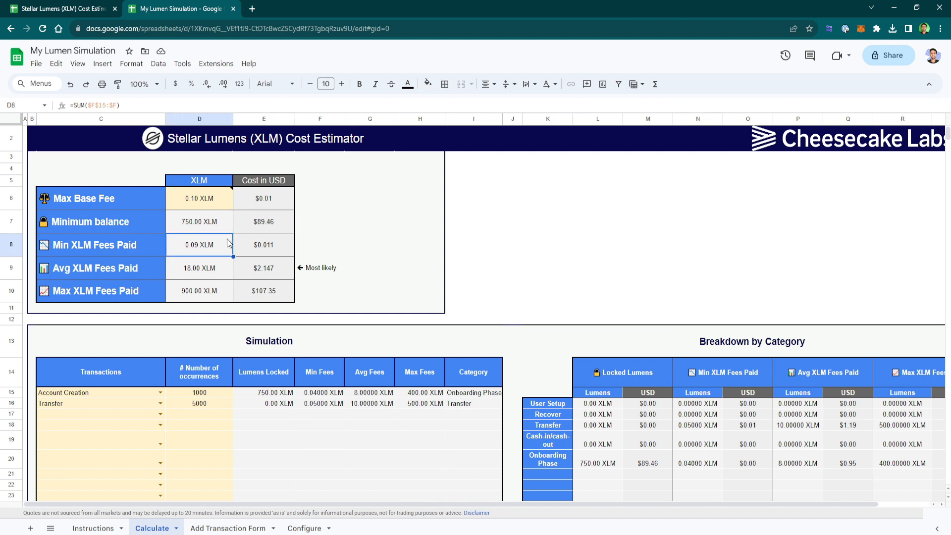
{"action": "left_click", "coordinate": [285, 248]}
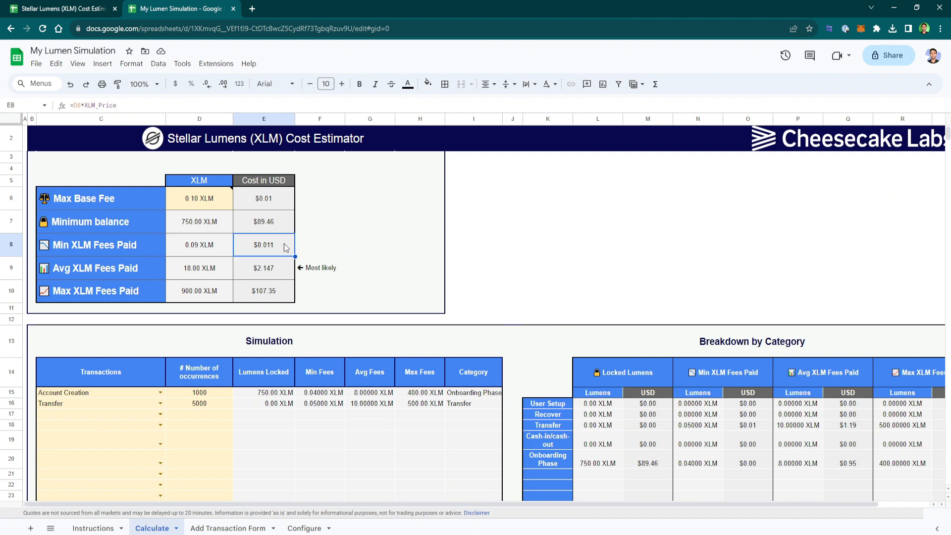
{"action": "left_click", "coordinate": [220, 268]}
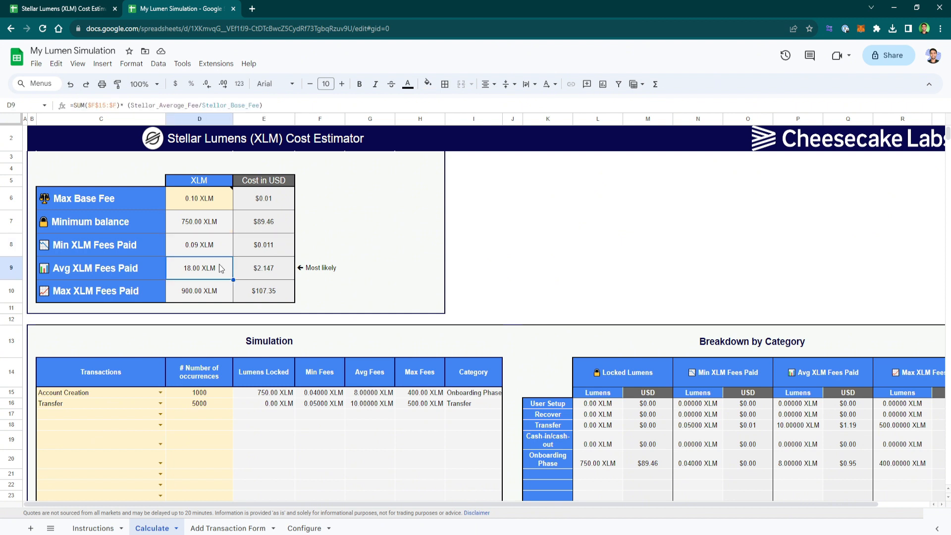
{"action": "left_click", "coordinate": [288, 274]}
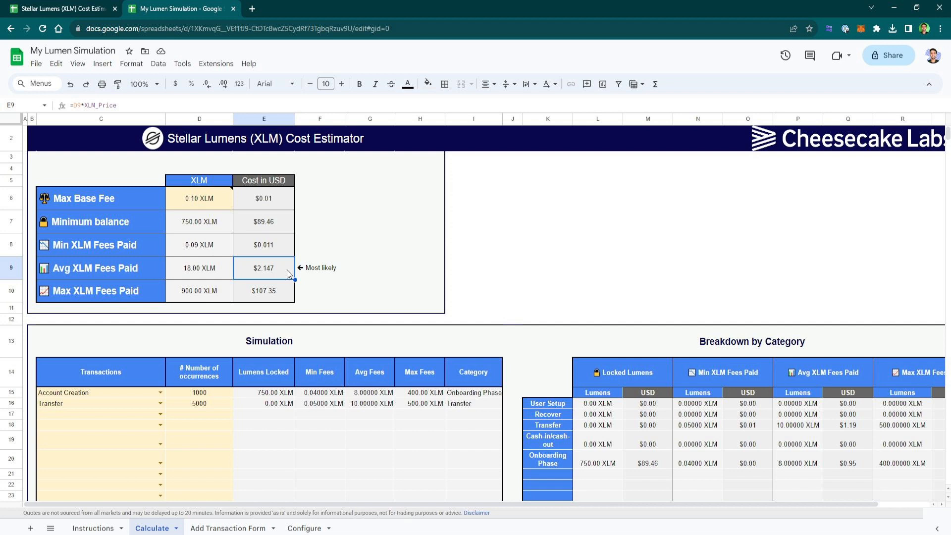
{"action": "left_click", "coordinate": [225, 289]}
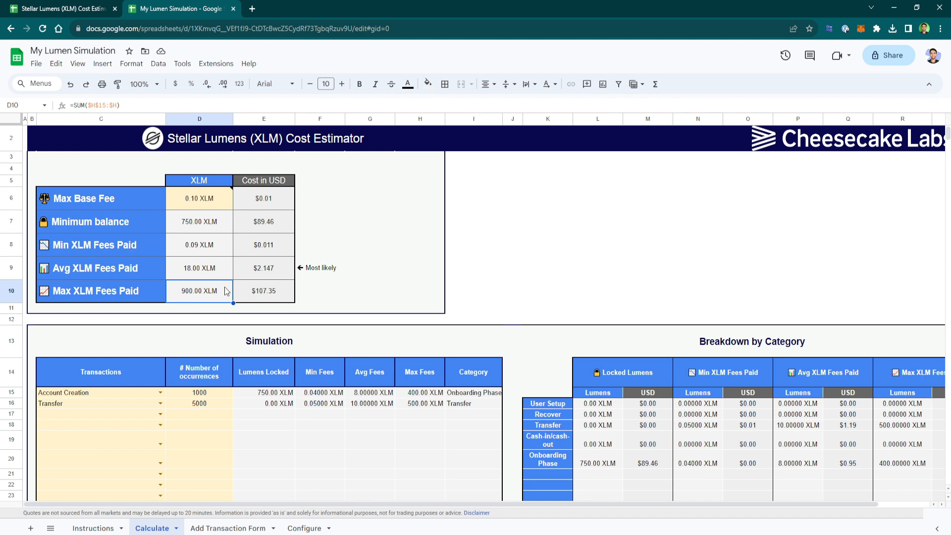
{"action": "left_click", "coordinate": [289, 288]}
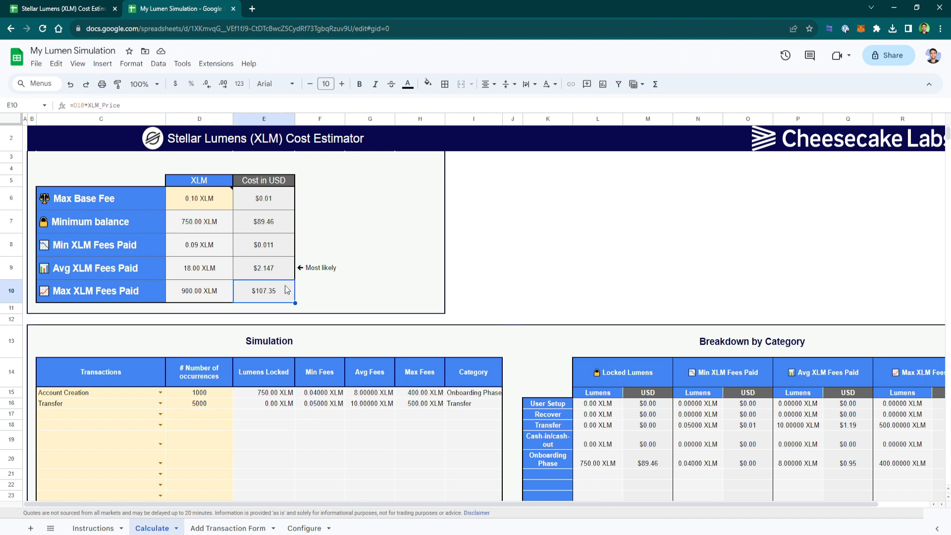
{"action": "left_click", "coordinate": [291, 273]}
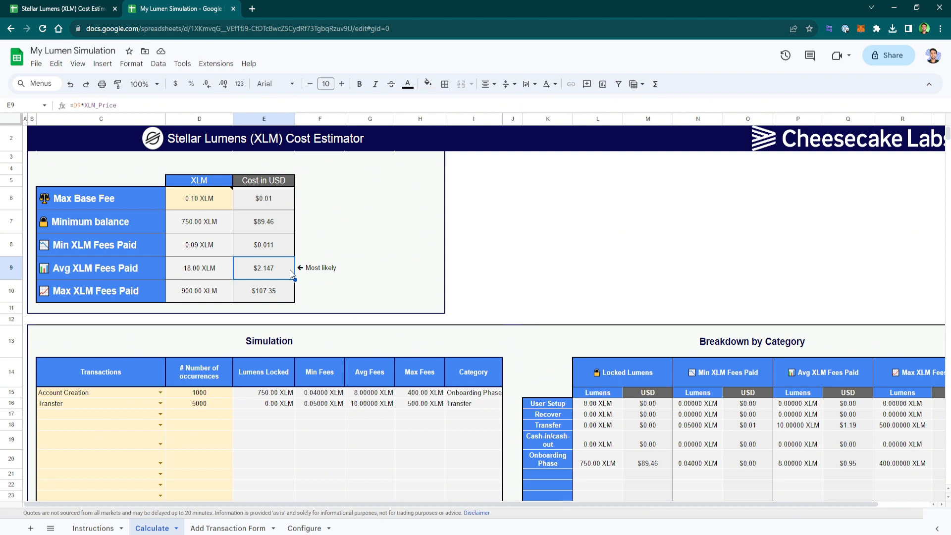
{"action": "left_click", "coordinate": [281, 204]}
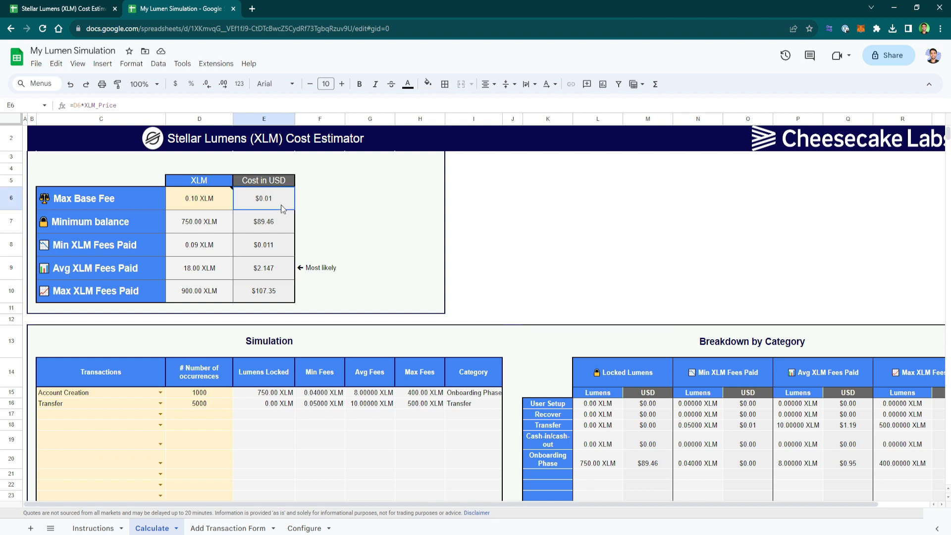